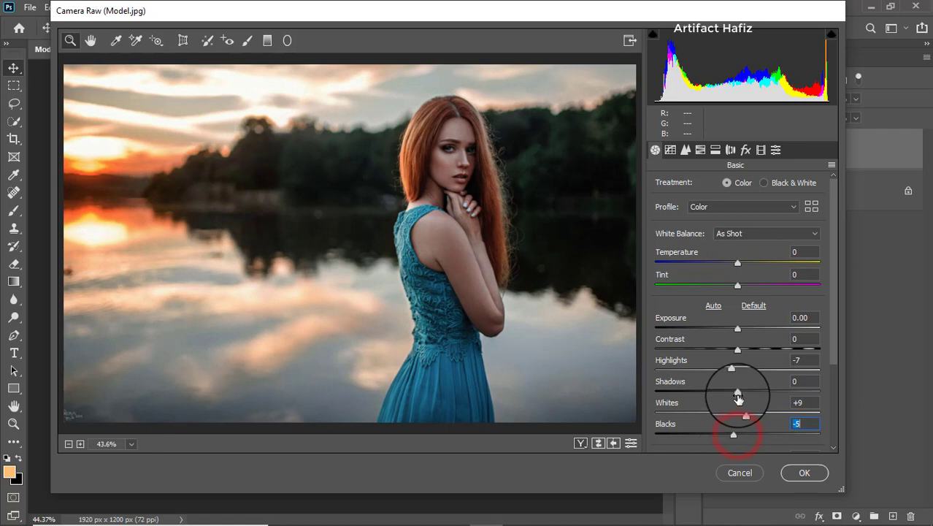
Set Shadows to +16 and Clarity to +3 in the Camera Raw filter and apply it
{"action": "left_click_drag", "start_coordinate": [739, 395], "coordinate": [749, 394]}
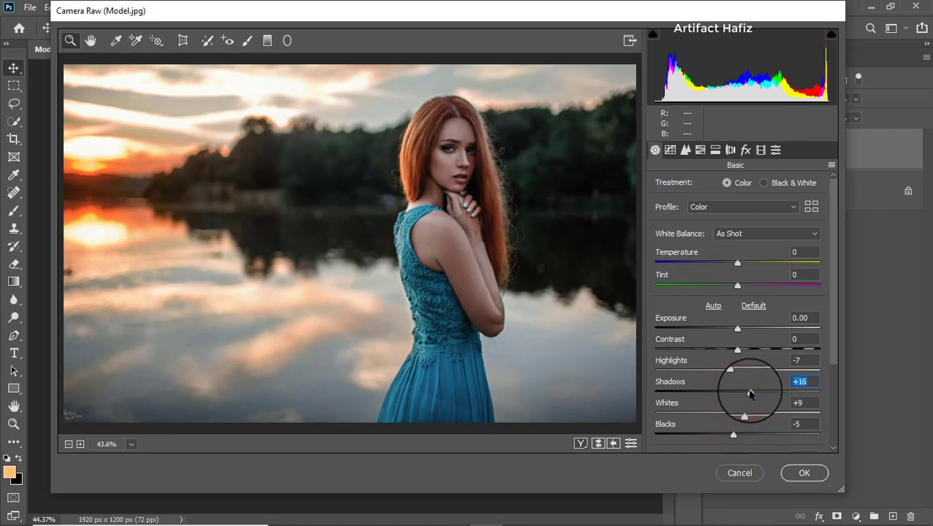
{"action": "scroll", "coordinate": [746, 372], "scroll_direction": "down", "scroll_amount": 4}
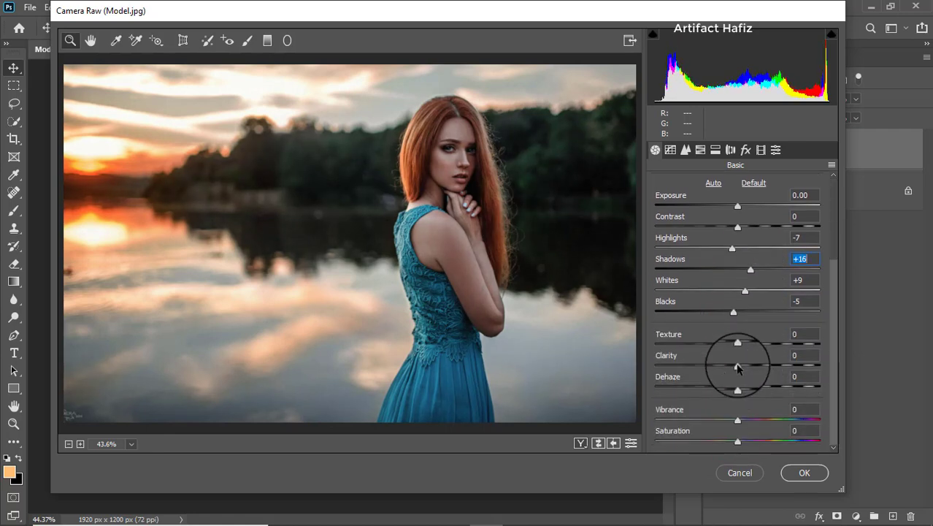
{"action": "left_click_drag", "start_coordinate": [737, 367], "coordinate": [739, 368]}
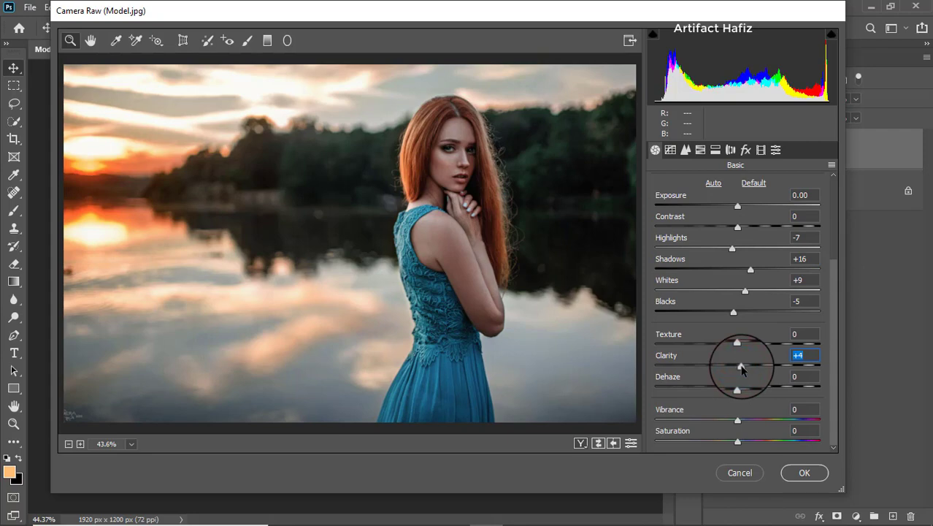
{"action": "left_click", "coordinate": [740, 370]}
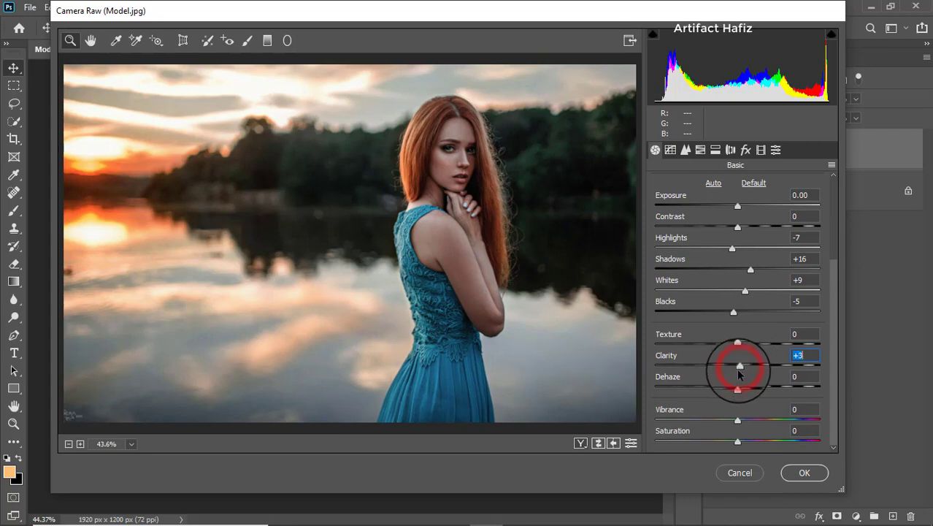
{"action": "left_click", "coordinate": [797, 470]}
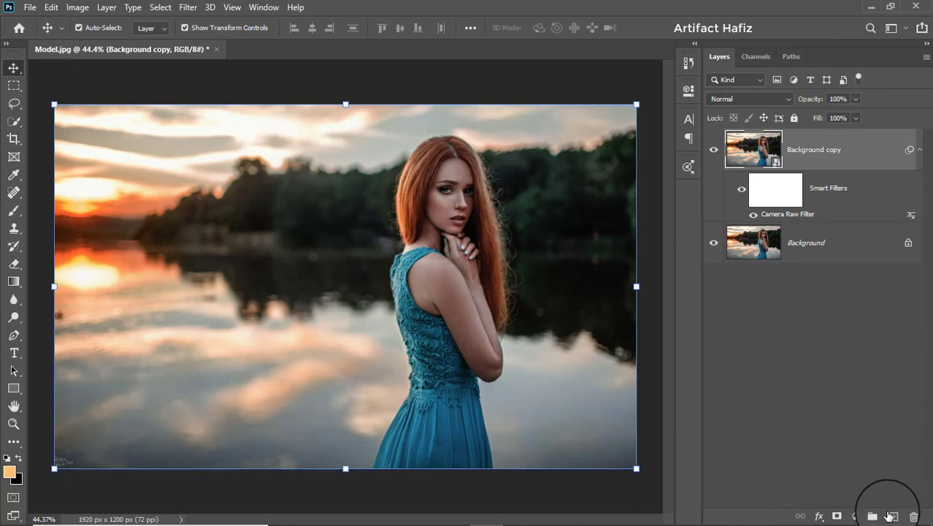
Add an empty layer above the filtered photo and set the brush's foreground color to orange ff9b5f
{"action": "left_click", "coordinate": [890, 516]}
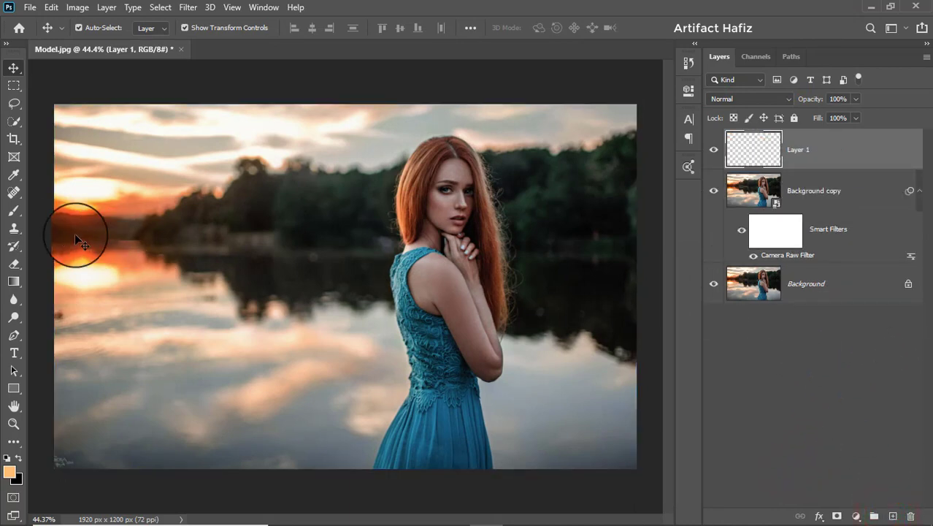
{"action": "left_click", "coordinate": [14, 210]}
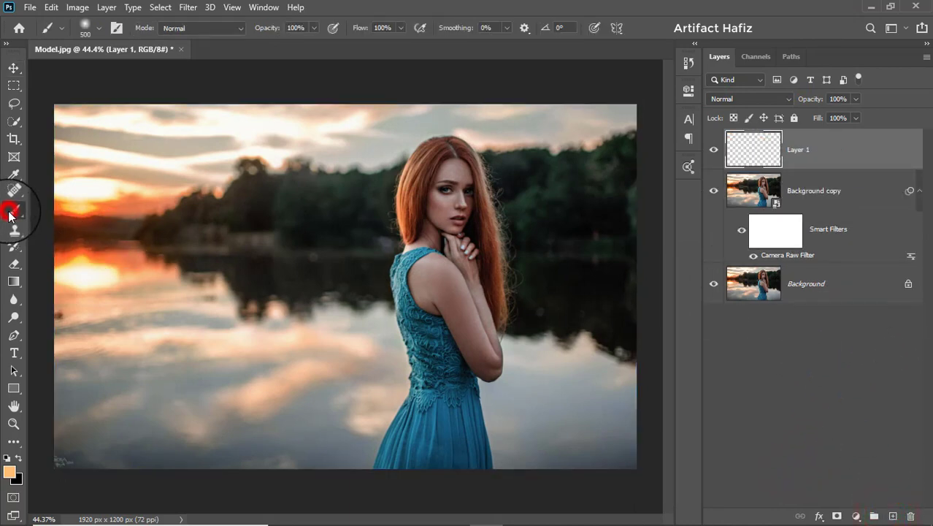
{"action": "left_click", "coordinate": [9, 472]}
{"action": "mouse_move", "coordinate": [598, 158]}
{"action": "left_mouse_down"}
{"action": "mouse_move", "coordinate": [594, 144]}
{"action": "mouse_move", "coordinate": [622, 135]}
{"action": "mouse_move", "coordinate": [605, 135]}
{"action": "left_mouse_up"}
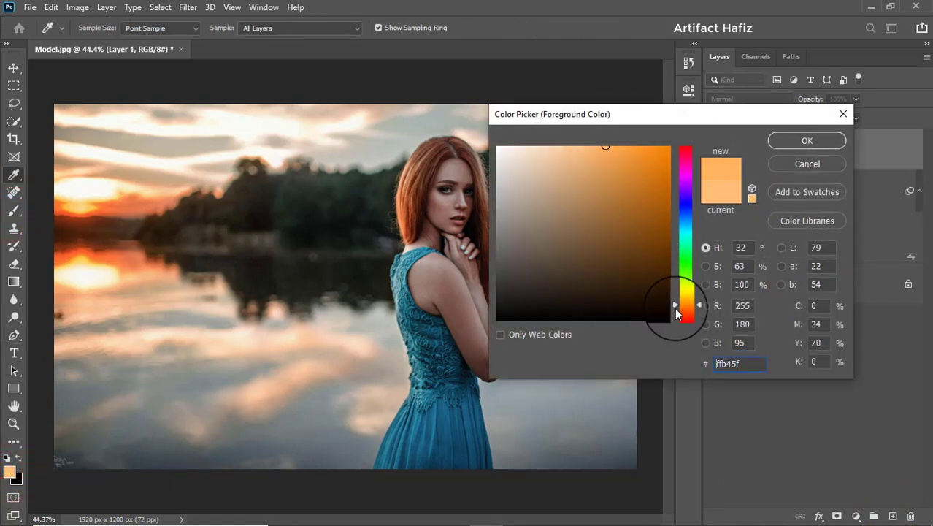
{"action": "left_click_drag", "start_coordinate": [684, 304], "coordinate": [685, 307]}
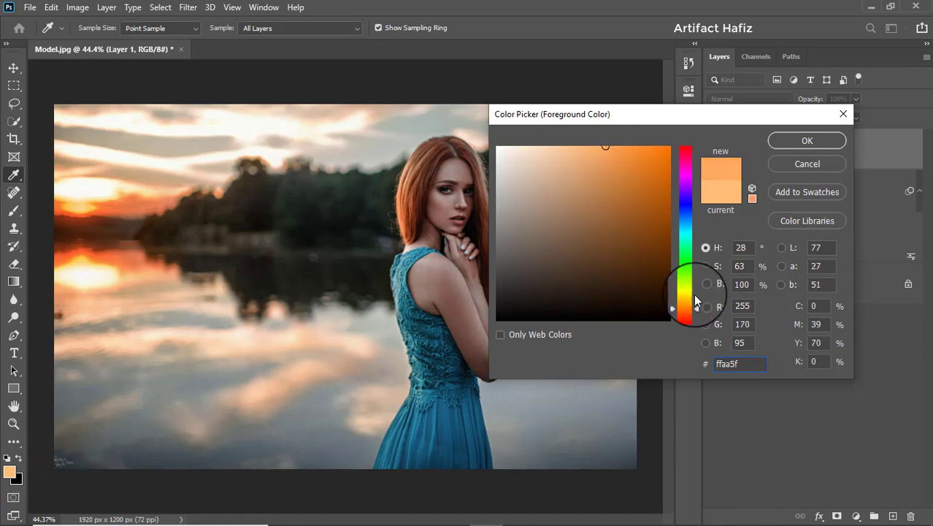
{"action": "left_click", "coordinate": [797, 145]}
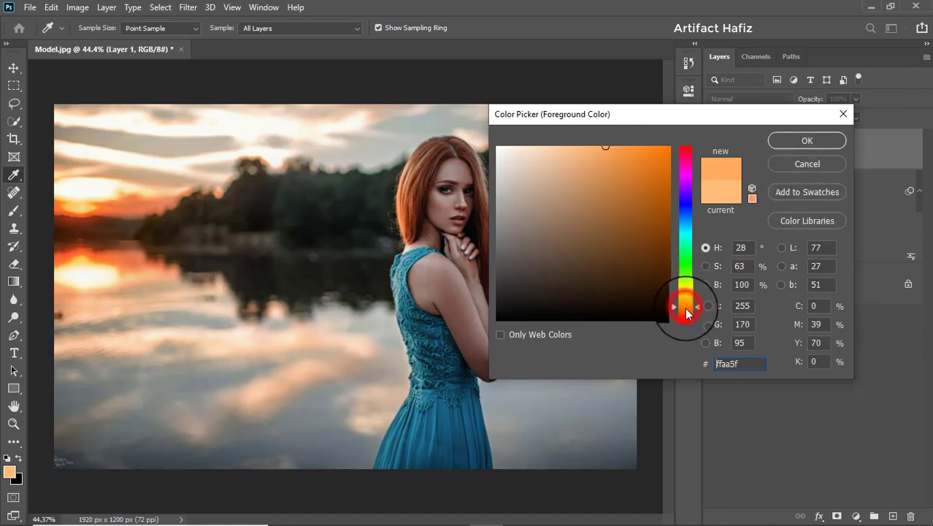
{"action": "left_click_drag", "start_coordinate": [685, 308], "coordinate": [684, 309]}
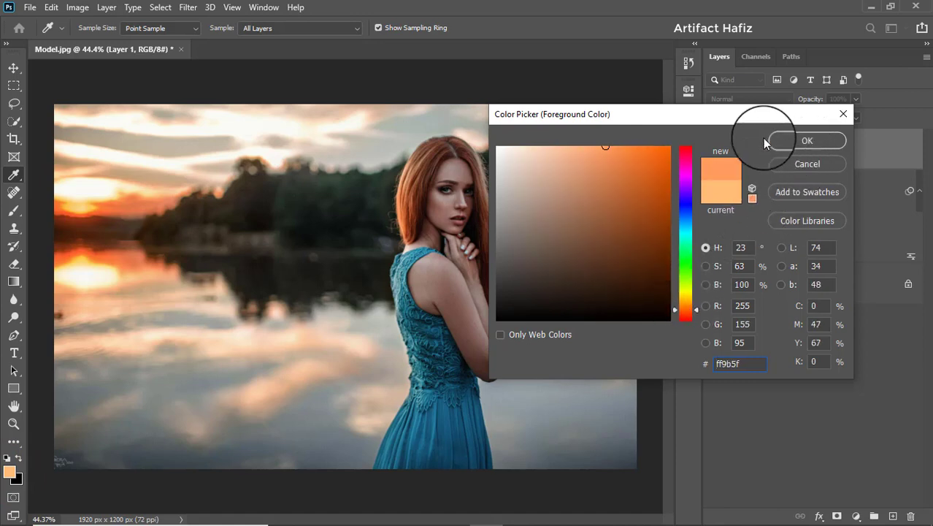
{"action": "left_click", "coordinate": [754, 363]}
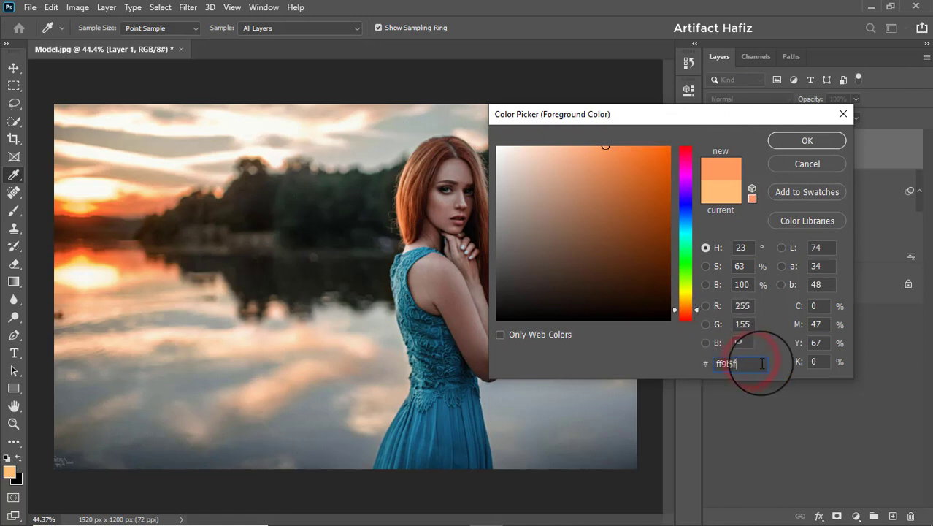
{"action": "left_click", "coordinate": [793, 141]}
Choose the Soft Round brush preset with 100% opacity
{"action": "key", "text": "b"}
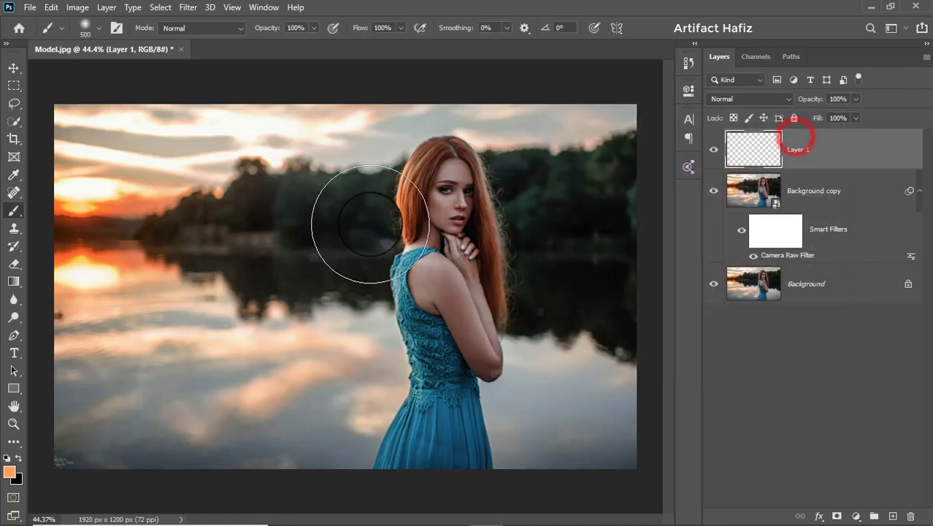
{"action": "left_click", "coordinate": [99, 29]}
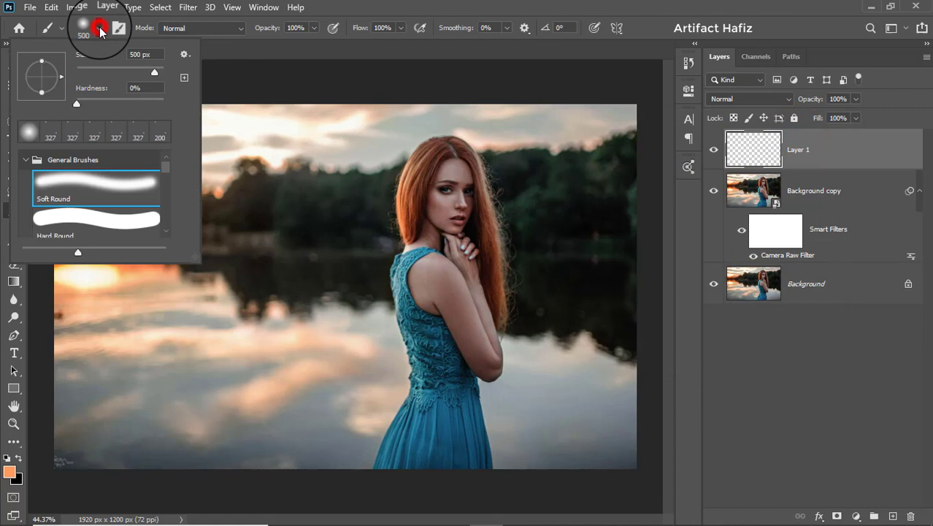
{"action": "left_click", "coordinate": [75, 183]}
{"action": "left_click", "coordinate": [310, 28]}
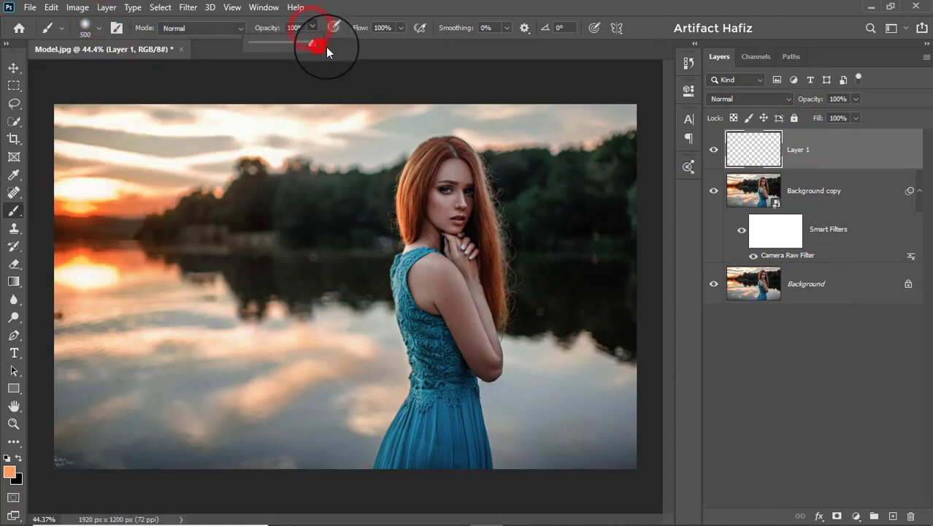
{"action": "left_click", "coordinate": [372, 4]}
Enlarge the brush to 700 px and paint a single soft orange dab over the lake beside the woman
{"action": "key", "text": "bracketright"}
{"action": "key", "text": "bracketright"}
{"action": "key", "text": "bracketright"}
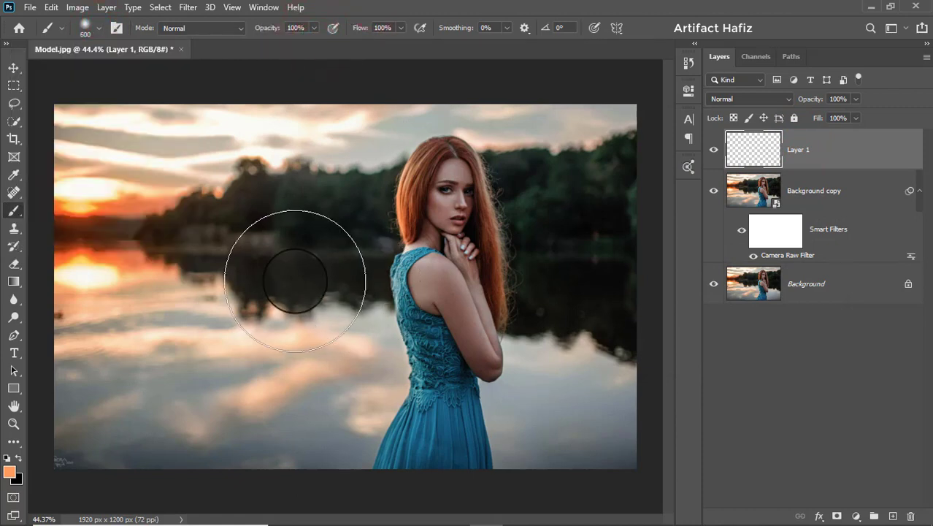
{"action": "key", "text": "bracketleft"}
{"action": "key", "text": "bracketleft"}
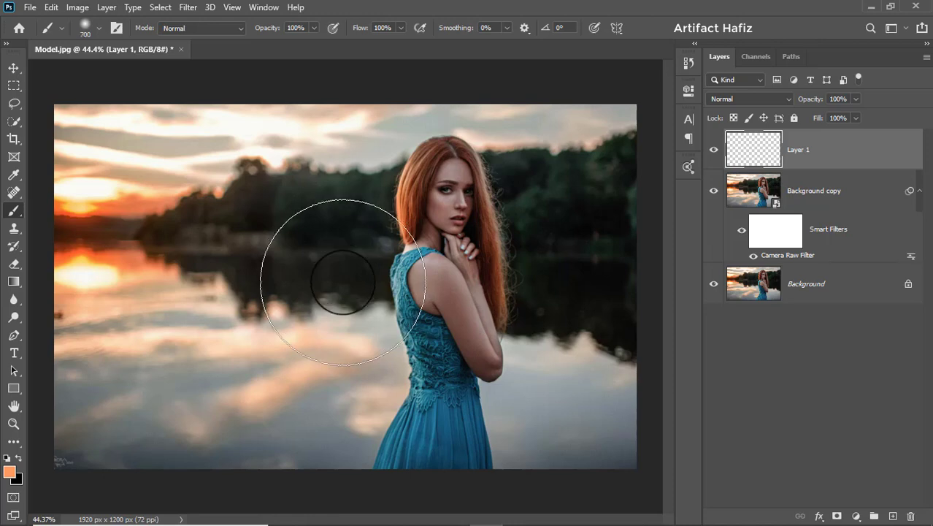
{"action": "left_click", "coordinate": [341, 282]}
{"action": "key", "text": "bracketright"}
Change the orange glow layer's blend mode to Screen
{"action": "key", "text": "ctrl+t"}
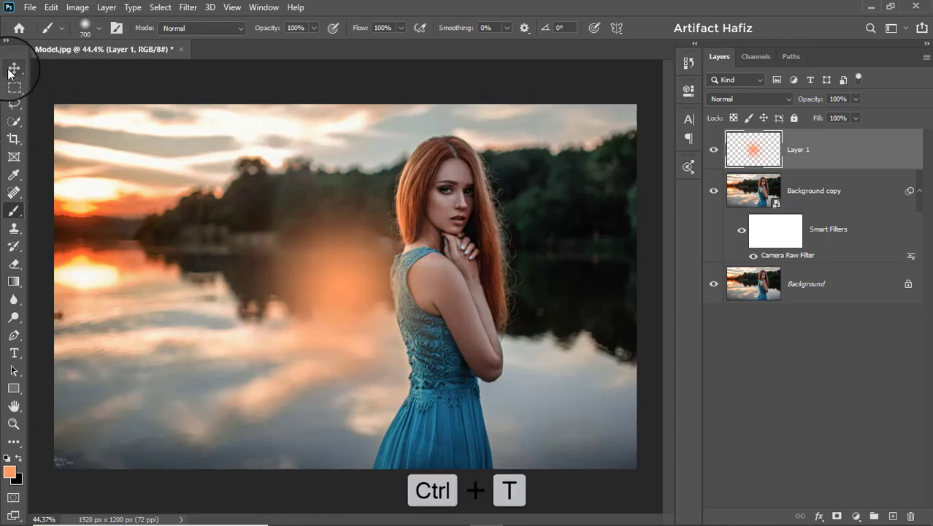
{"action": "left_click", "coordinate": [14, 67]}
{"action": "left_click", "coordinate": [726, 102]}
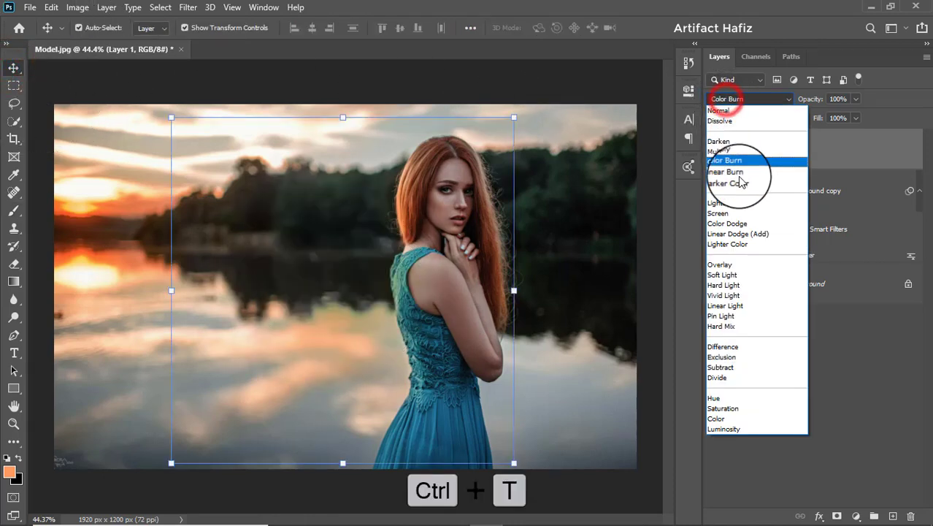
{"action": "left_click", "coordinate": [758, 207]}
Move the orange glow over the setting sun and scale it up to about 197%
{"action": "left_click_drag", "start_coordinate": [348, 292], "coordinate": [131, 148]}
{"action": "left_click_drag", "start_coordinate": [289, 335], "coordinate": [419, 466]}
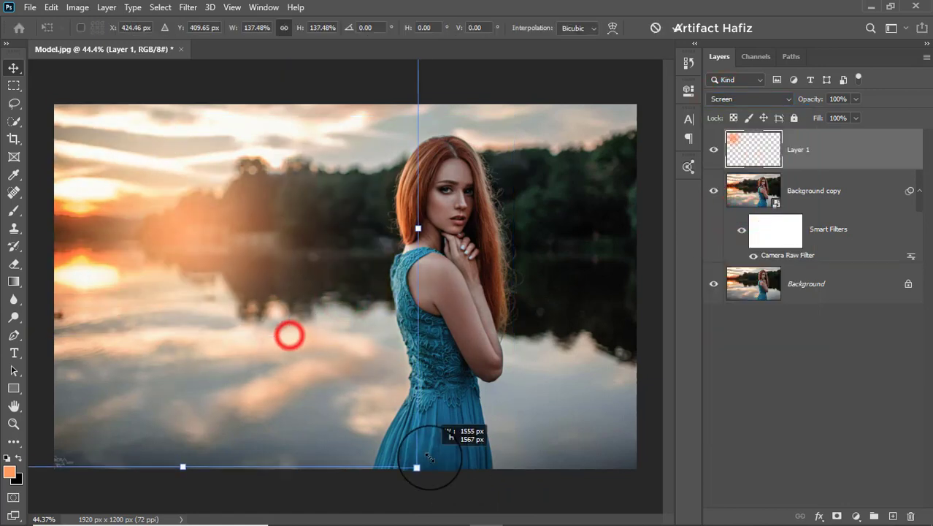
{"action": "left_click_drag", "start_coordinate": [217, 290], "coordinate": [138, 267]}
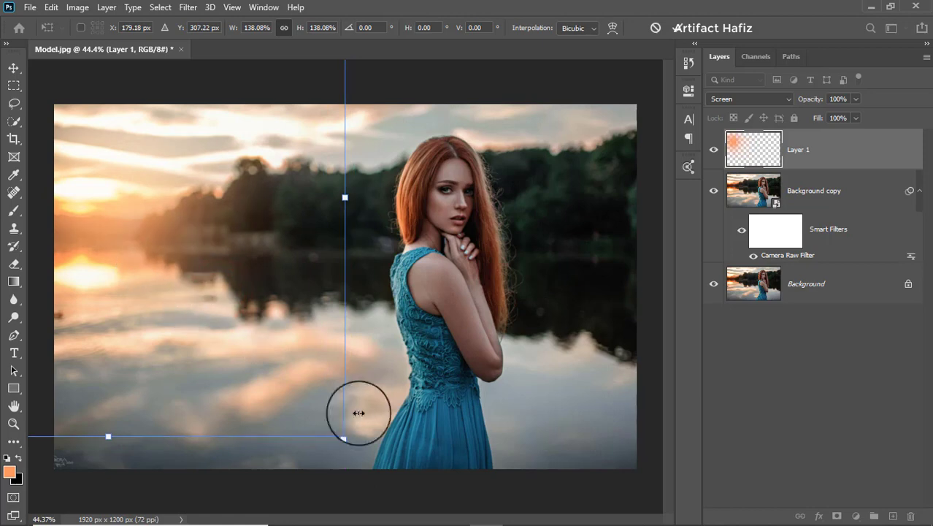
{"action": "left_click_drag", "start_coordinate": [345, 198], "coordinate": [454, 197]}
{"action": "left_click_drag", "start_coordinate": [269, 243], "coordinate": [230, 182]}
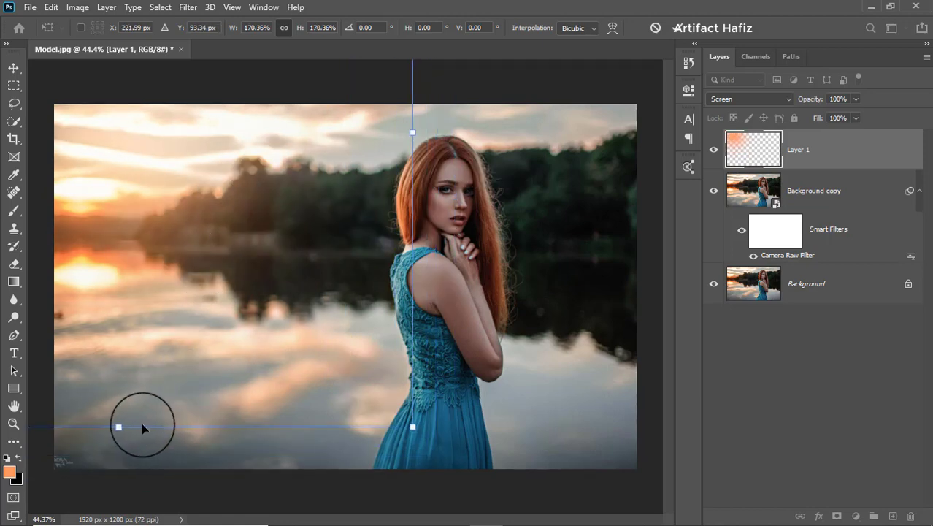
{"action": "left_click_drag", "start_coordinate": [122, 428], "coordinate": [115, 500]}
{"action": "left_click_drag", "start_coordinate": [108, 214], "coordinate": [121, 251]}
{"action": "scroll", "coordinate": [519, 251], "scroll_direction": "down", "scroll_amount": 5}
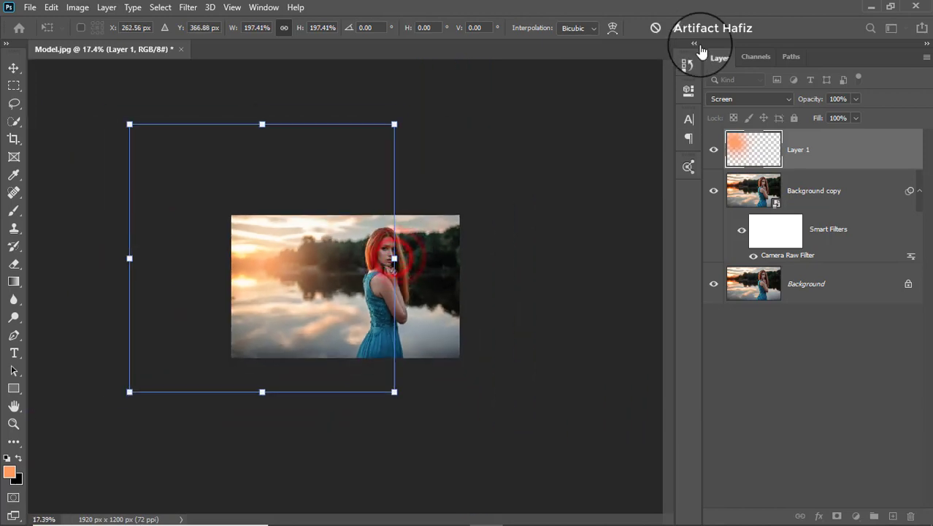
{"action": "left_click", "coordinate": [676, 28]}
{"action": "scroll", "coordinate": [337, 356], "scroll_direction": "up", "scroll_amount": 3}
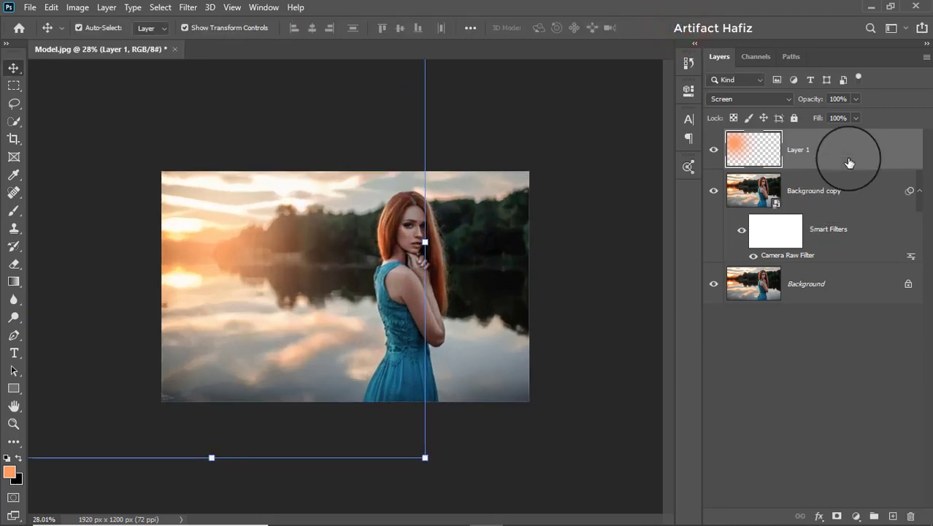
Duplicate the glow layer, scale the copy to about 147% and place it at the top center of the photo
{"action": "left_click_drag", "start_coordinate": [801, 144], "coordinate": [891, 516]}
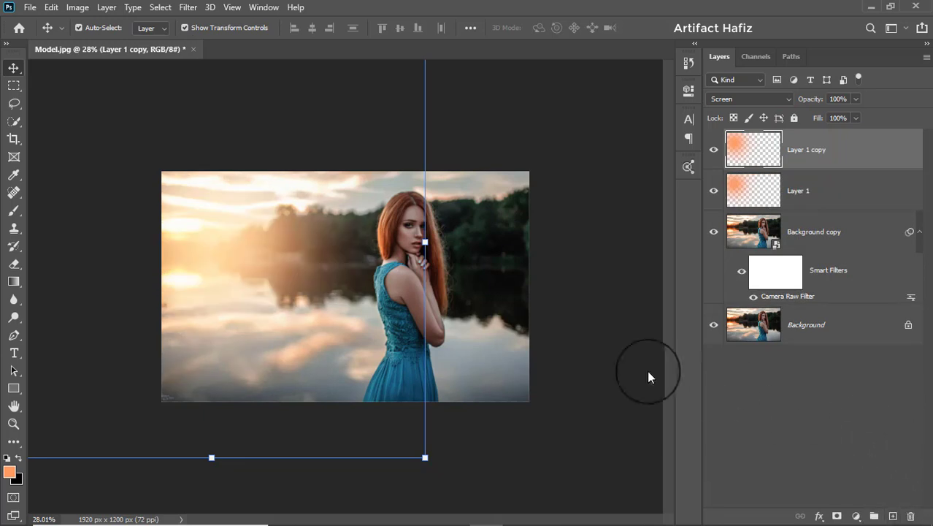
{"action": "left_click_drag", "start_coordinate": [425, 241], "coordinate": [625, 241]}
{"action": "left_click_drag", "start_coordinate": [332, 282], "coordinate": [357, 199]}
{"action": "scroll", "coordinate": [367, 242], "scroll_direction": "up", "scroll_amount": 4}
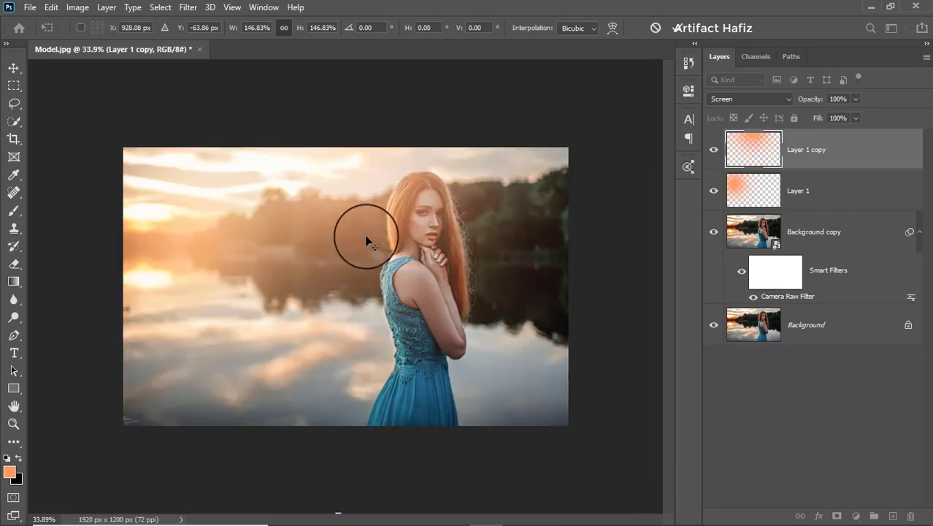
{"action": "left_click", "coordinate": [682, 30]}
Lower the duplicated glow layer's opacity to 64%
{"action": "scroll", "coordinate": [596, 224], "scroll_direction": "up", "scroll_amount": 1}
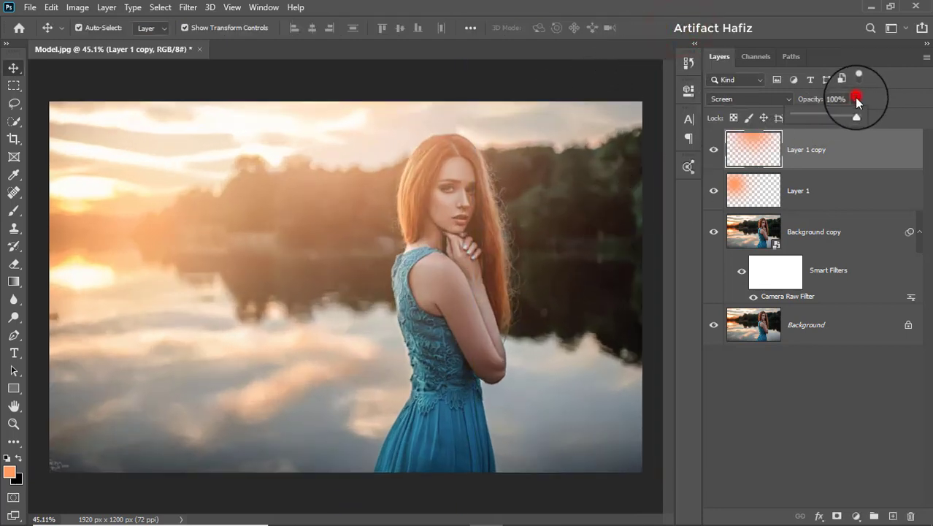
{"action": "left_click_drag", "start_coordinate": [858, 113], "coordinate": [833, 117]}
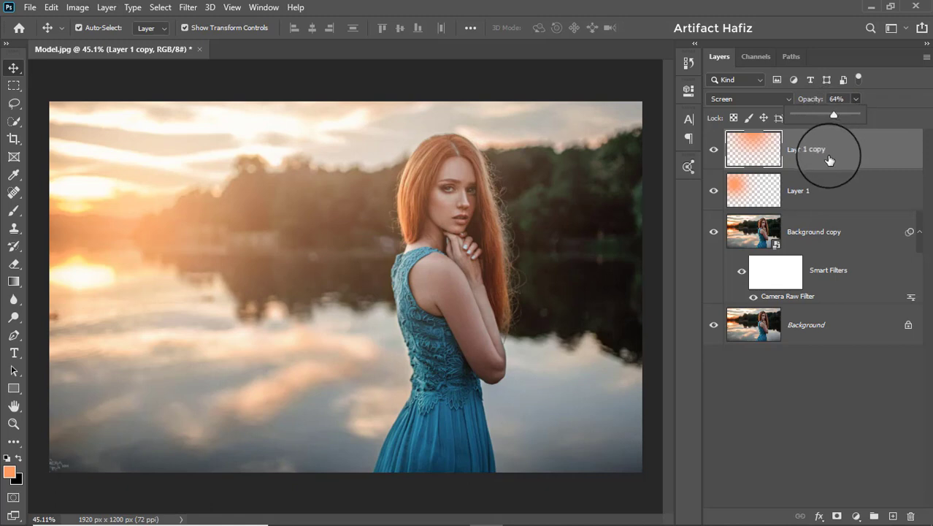
{"action": "left_click", "coordinate": [832, 154]}
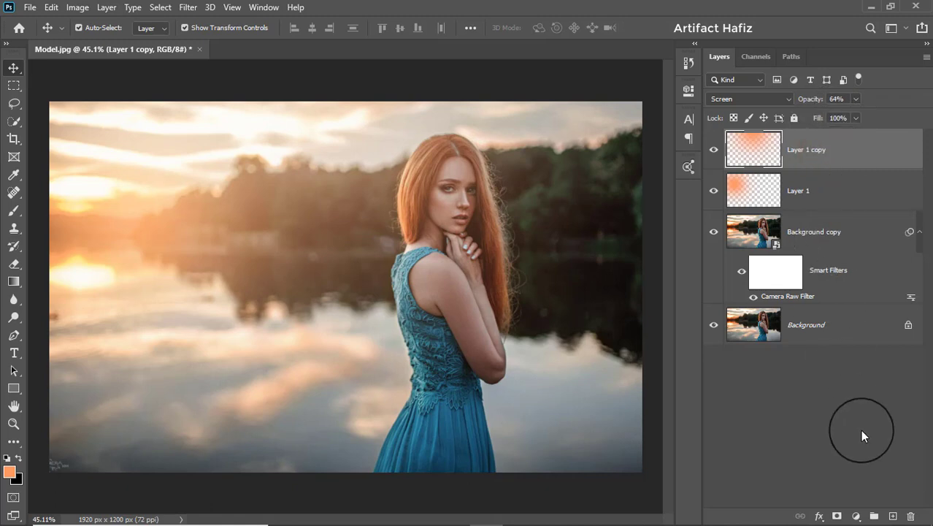
Add a Color Lookup adjustment layer using the Soft_Warming.look 3D LUT and set its blend mode to Luminosity
{"action": "left_click", "coordinate": [854, 515]}
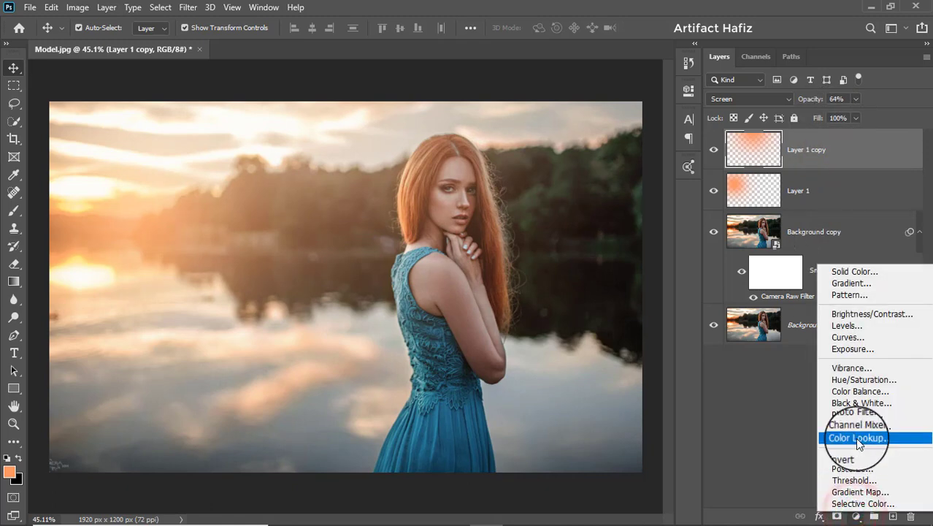
{"action": "left_click", "coordinate": [857, 440]}
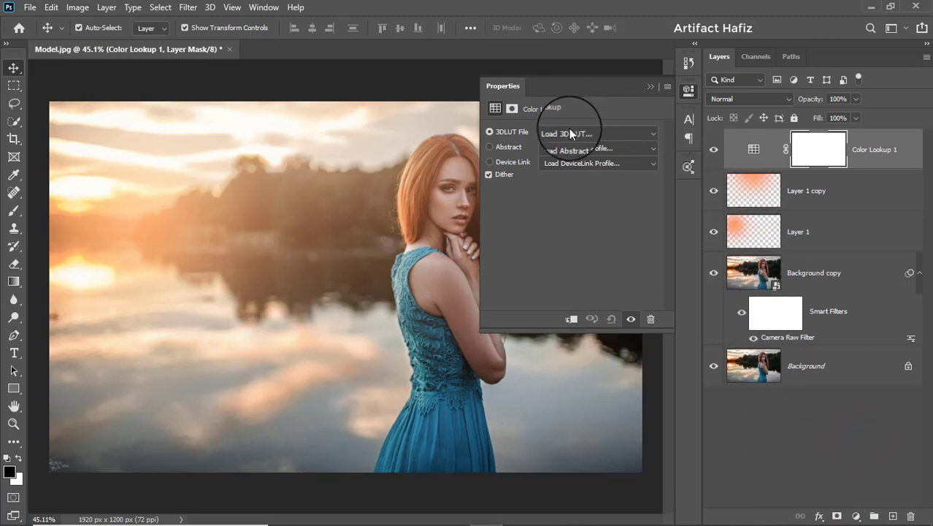
{"action": "left_click", "coordinate": [570, 134]}
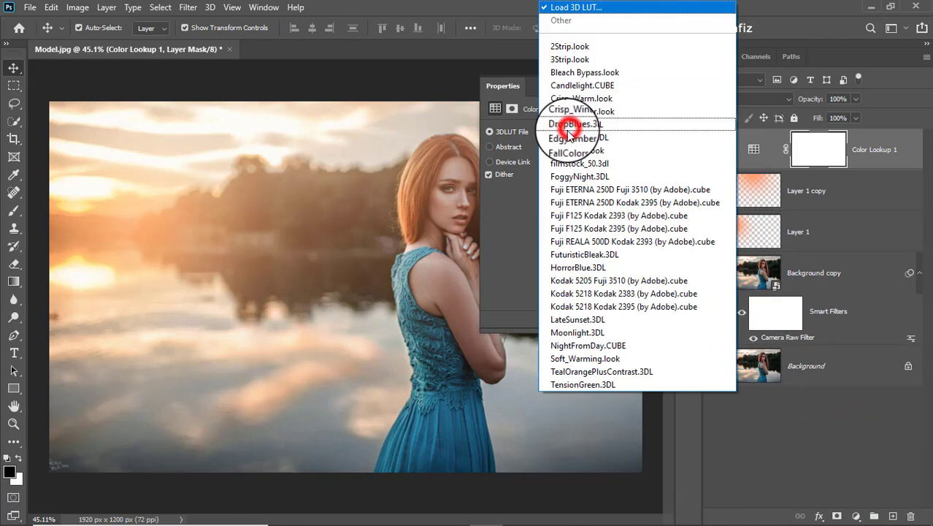
{"action": "left_click", "coordinate": [590, 360]}
{"action": "left_click", "coordinate": [650, 86]}
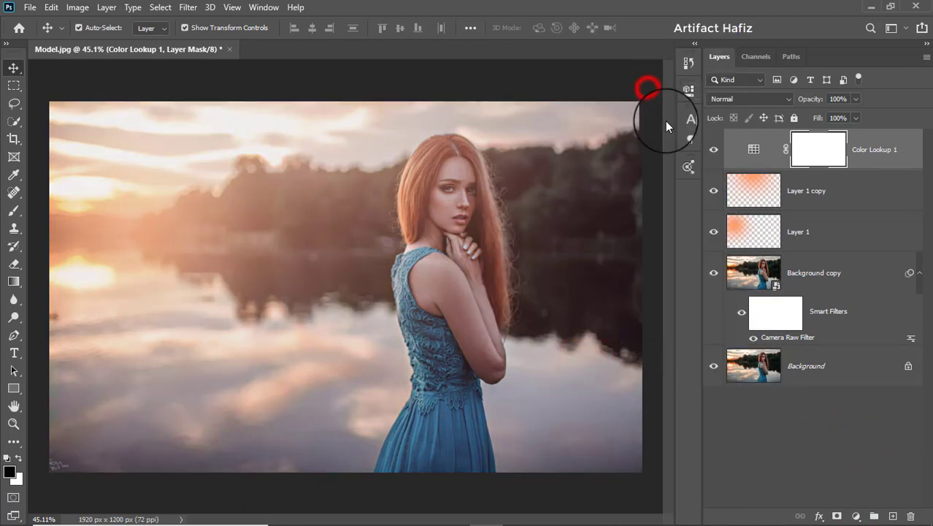
{"action": "left_click", "coordinate": [745, 96]}
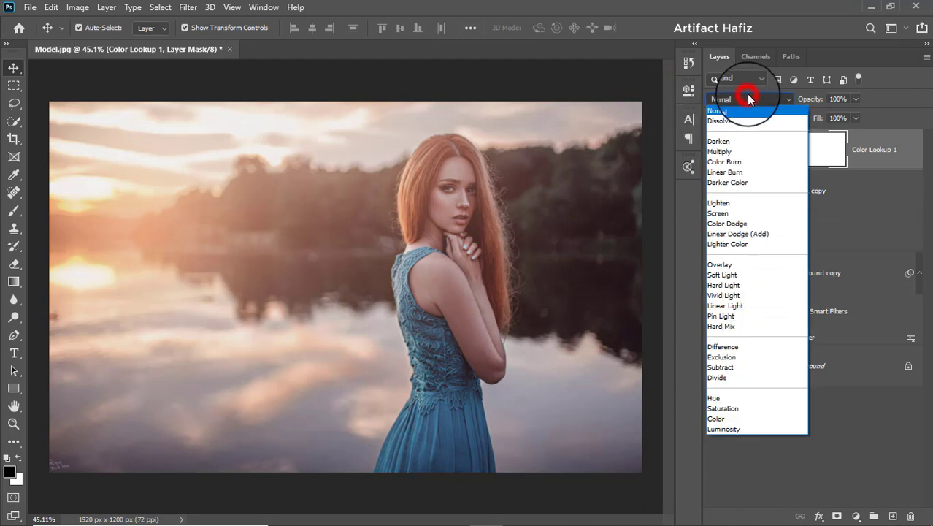
{"action": "left_click", "coordinate": [724, 428]}
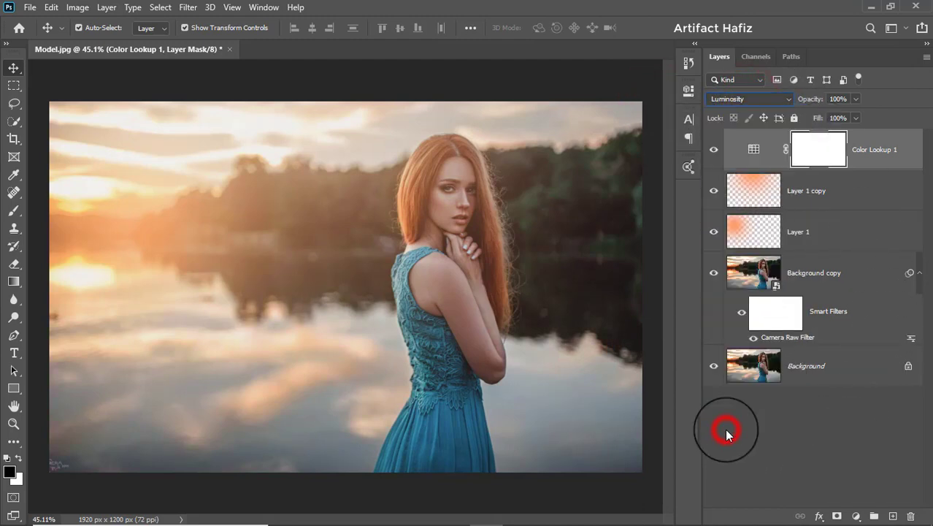
Add a Curves adjustment layer with a slightly lowered shadow point and a second point in the highlights of the RGB curve
{"action": "left_click", "coordinate": [857, 515]}
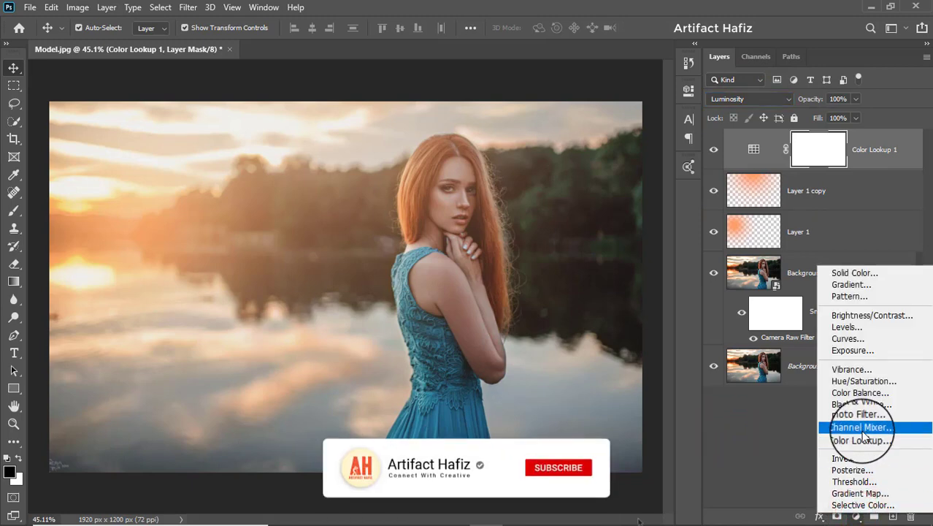
{"action": "left_click", "coordinate": [848, 338]}
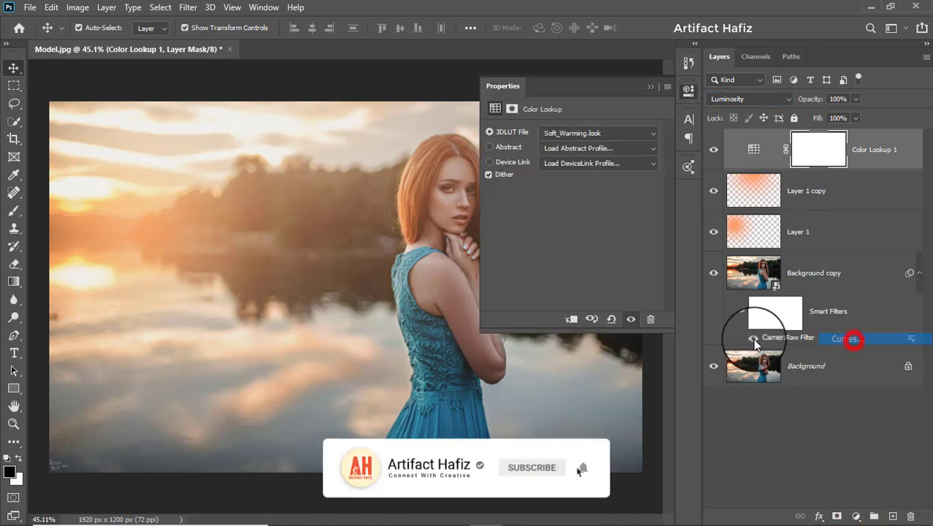
{"action": "left_click_drag", "start_coordinate": [549, 262], "coordinate": [553, 265]}
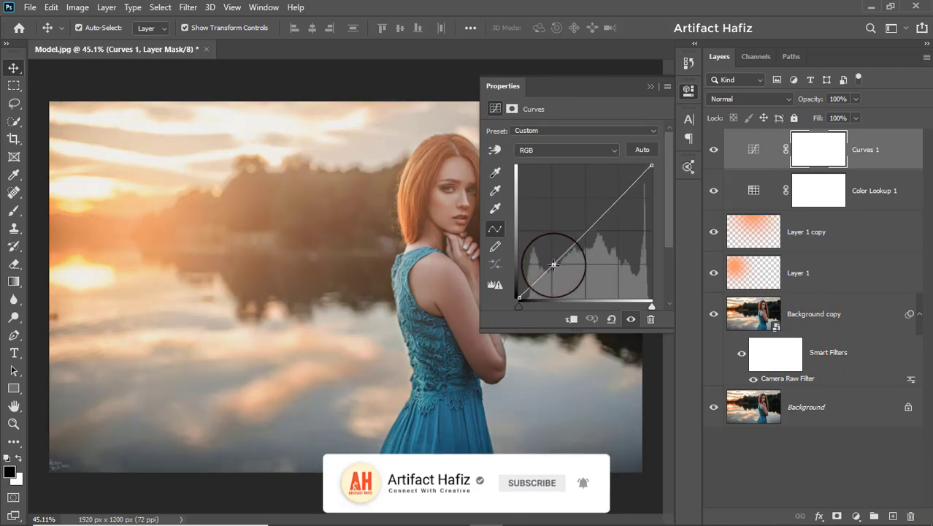
{"action": "left_click", "coordinate": [624, 191]}
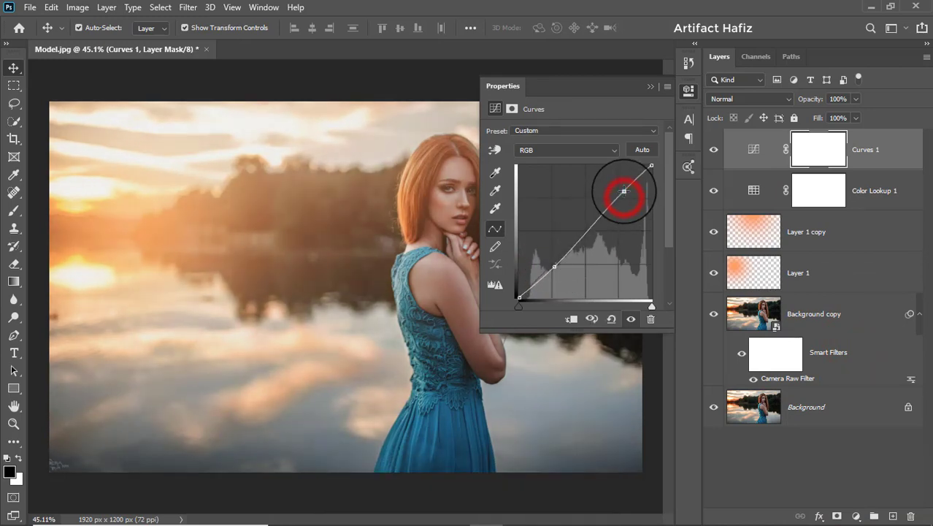
{"action": "left_click", "coordinate": [646, 86]}
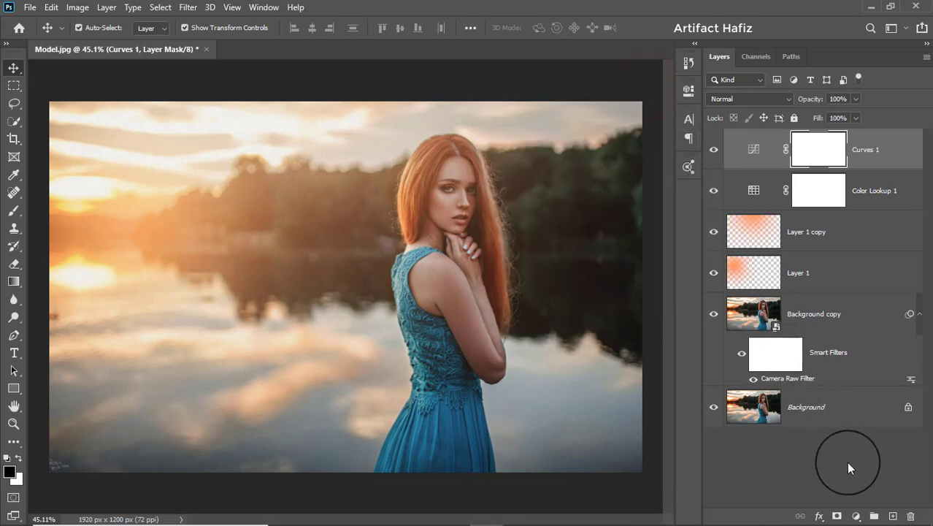
Add a Levels adjustment layer with the black input level at 6 and the white input level at 254
{"action": "left_click", "coordinate": [855, 515]}
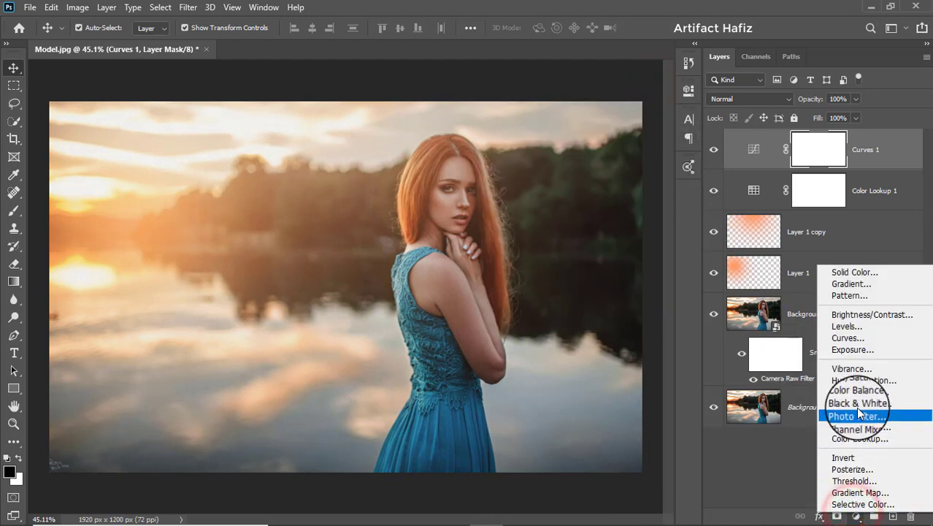
{"action": "left_click", "coordinate": [846, 329]}
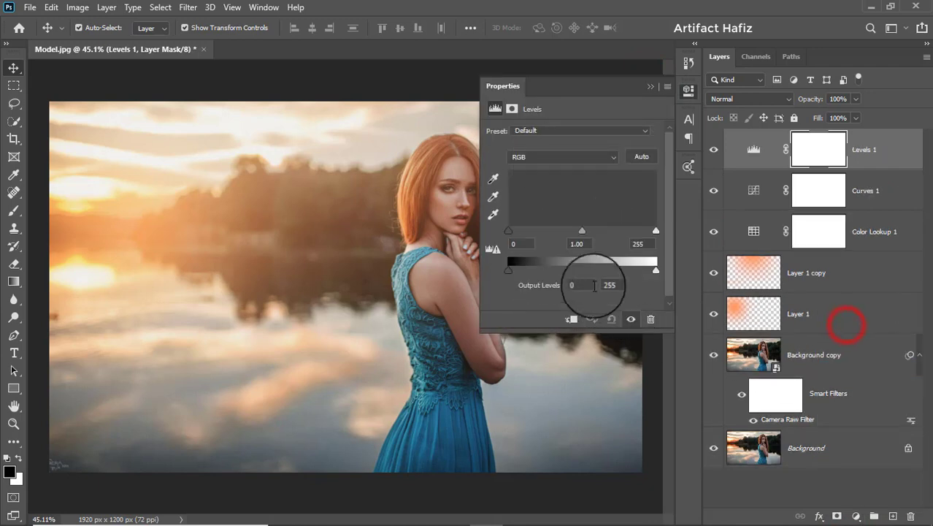
{"action": "left_click_drag", "start_coordinate": [511, 233], "coordinate": [515, 234]}
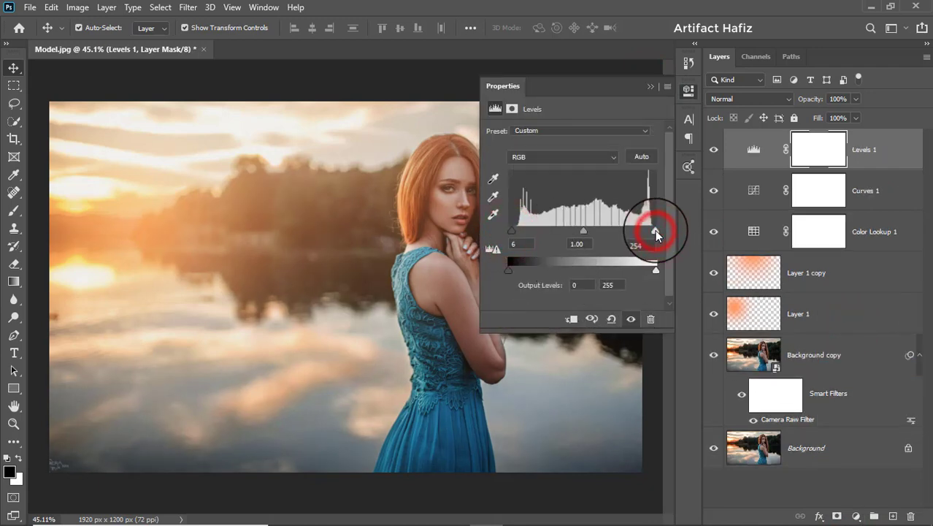
{"action": "left_click", "coordinate": [651, 86]}
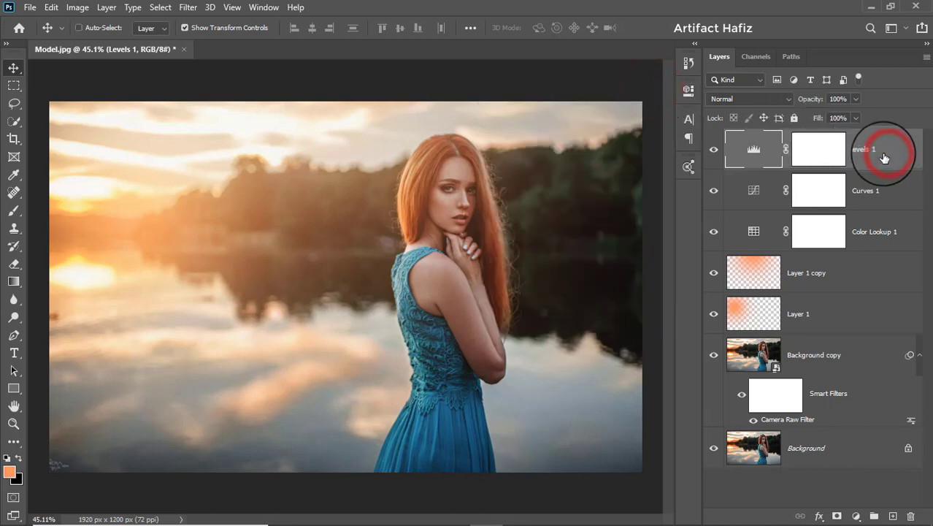
Stamp all visible layers into a new layer on top and convert it for smart filters
{"action": "key", "text": "ctrl+alt+shift+e"}
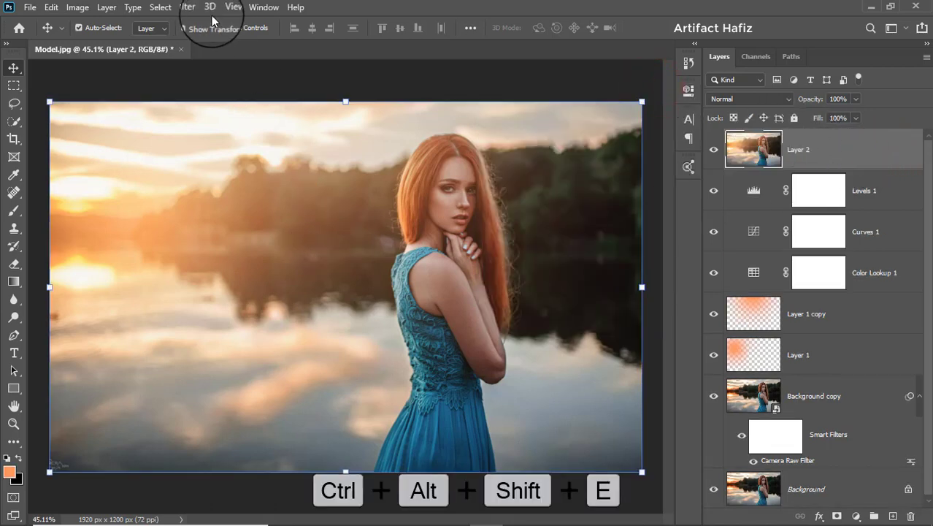
{"action": "left_click", "coordinate": [188, 7]}
{"action": "left_click", "coordinate": [193, 44]}
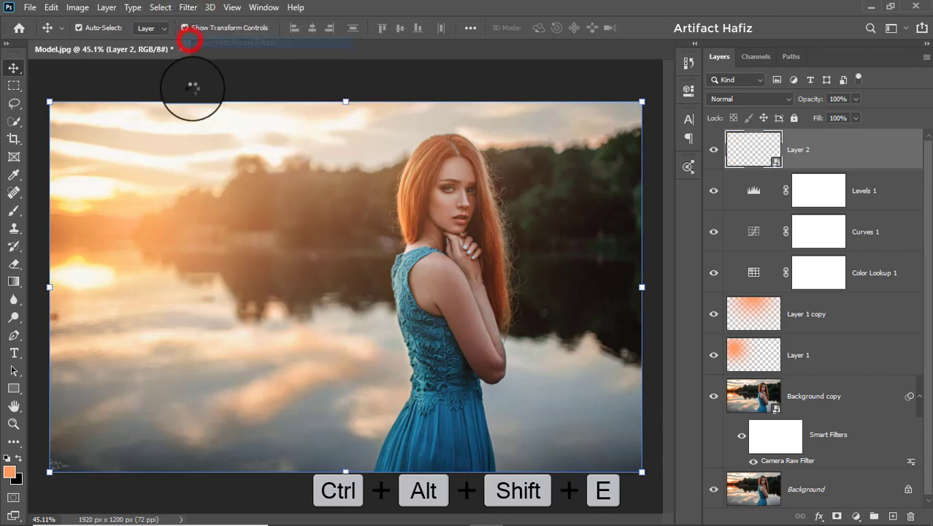
Apply the Camera Raw Filter to the merged layer with Clarity +3, Blacks -3, Shadows +36 and Highlights -9
{"action": "left_click", "coordinate": [187, 8]}
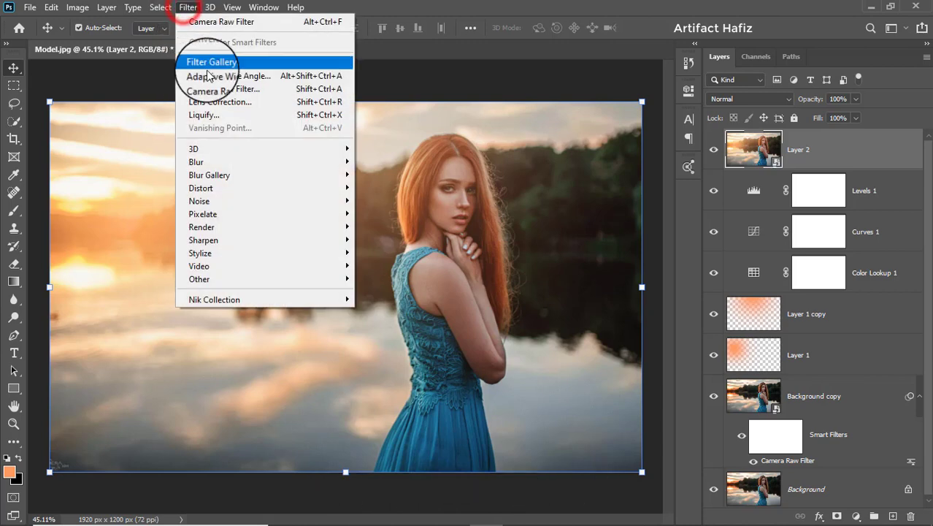
{"action": "left_click", "coordinate": [214, 89]}
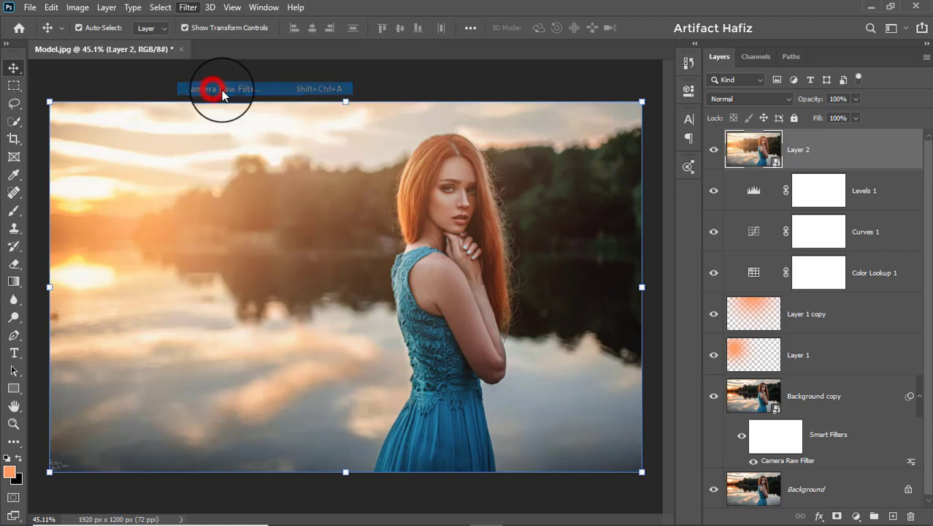
{"action": "scroll", "coordinate": [741, 388], "scroll_direction": "down", "scroll_amount": 3}
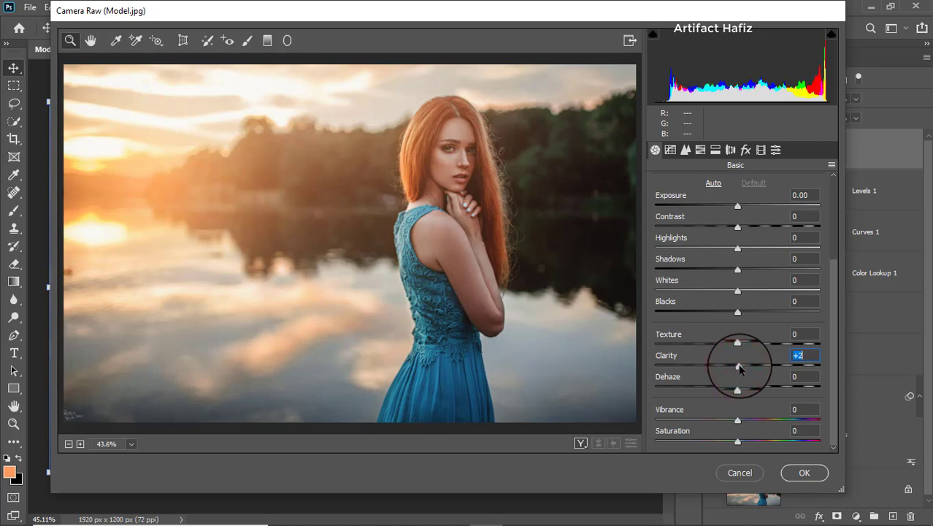
{"action": "left_click_drag", "start_coordinate": [739, 369], "coordinate": [741, 367]}
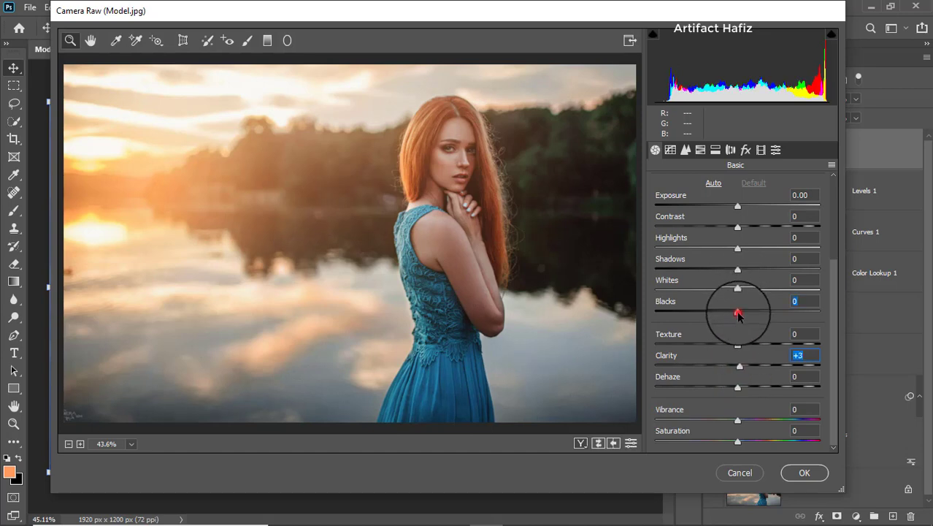
{"action": "left_click_drag", "start_coordinate": [735, 268], "coordinate": [766, 270]}
{"action": "left_click_drag", "start_coordinate": [719, 252], "coordinate": [728, 249]}
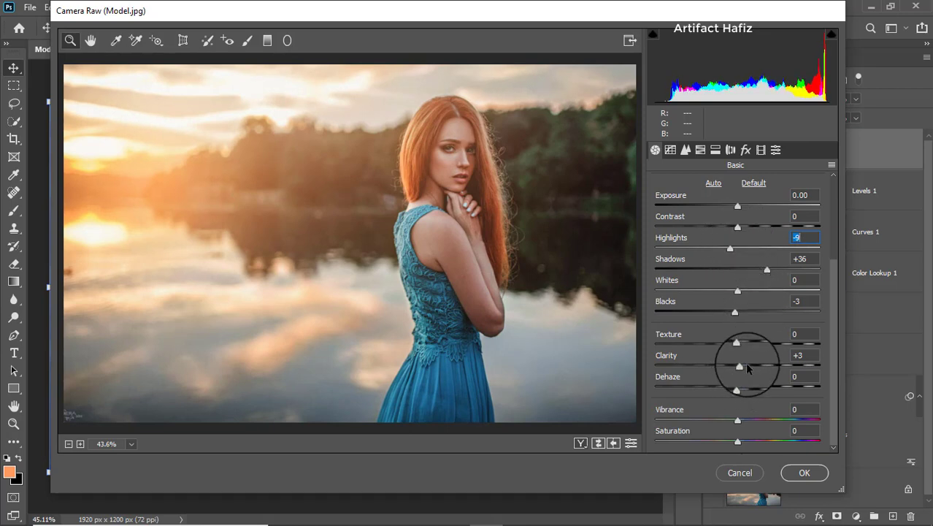
Move the black point of the RGB point tone curve to input 5, output 0
{"action": "left_click", "coordinate": [669, 150]}
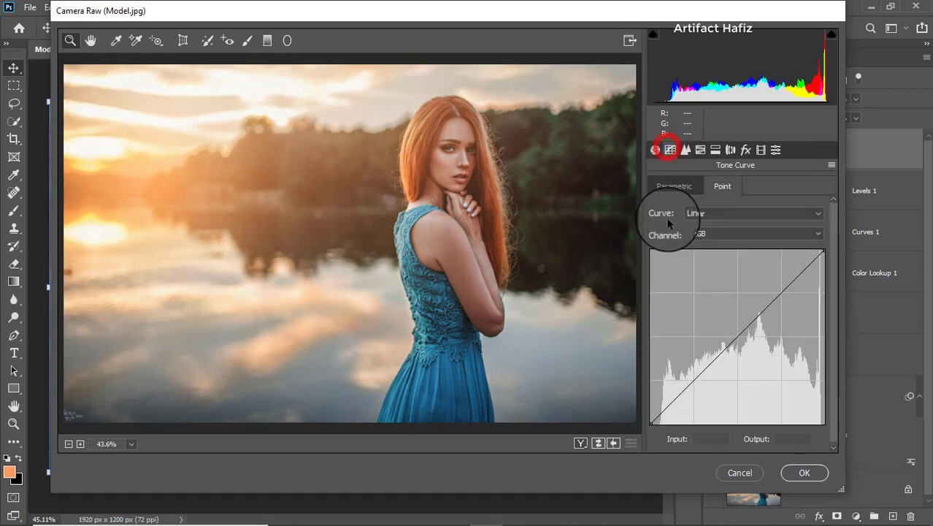
{"action": "left_click_drag", "start_coordinate": [650, 423], "coordinate": [657, 422]}
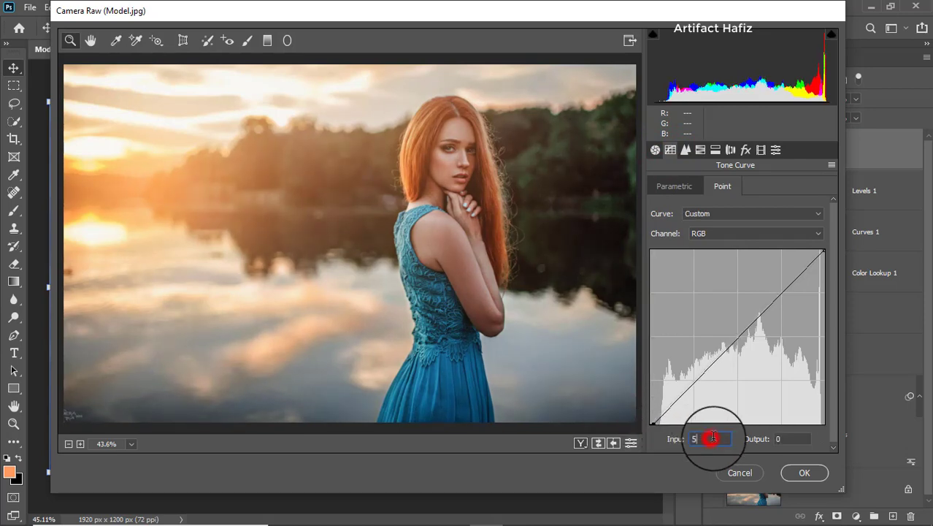
{"action": "left_click", "coordinate": [685, 150]}
Raise the black point of the Blue channel tone curve to output 6 at input 0
{"action": "left_click", "coordinate": [669, 150]}
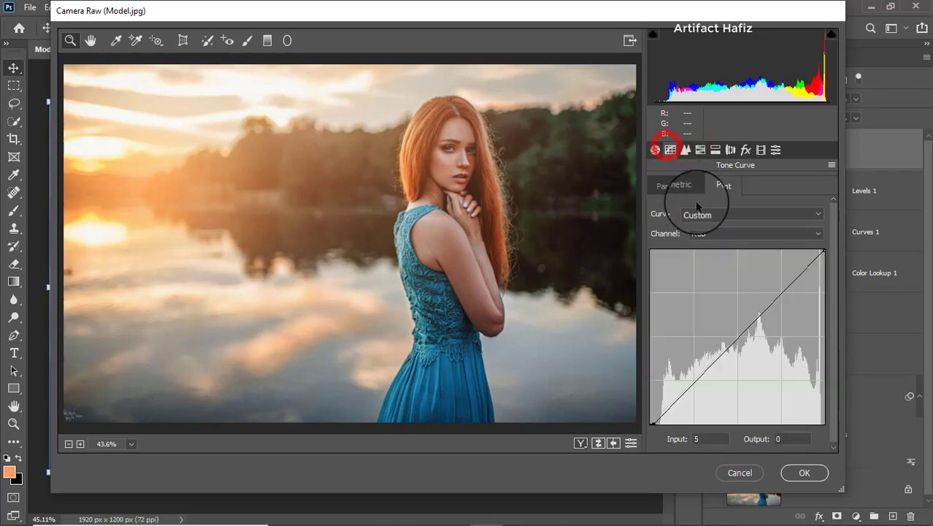
{"action": "left_click", "coordinate": [705, 233]}
{"action": "left_click", "coordinate": [707, 278]}
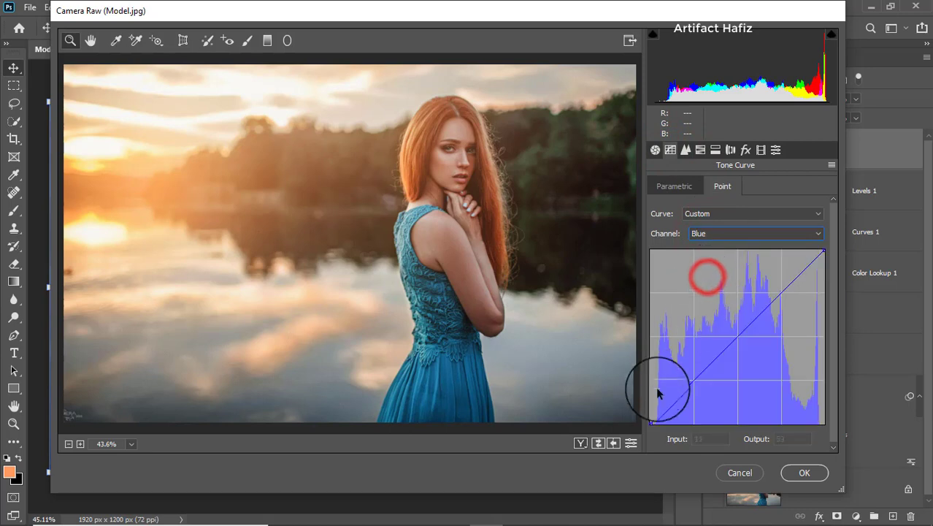
{"action": "left_click_drag", "start_coordinate": [649, 422], "coordinate": [647, 417]}
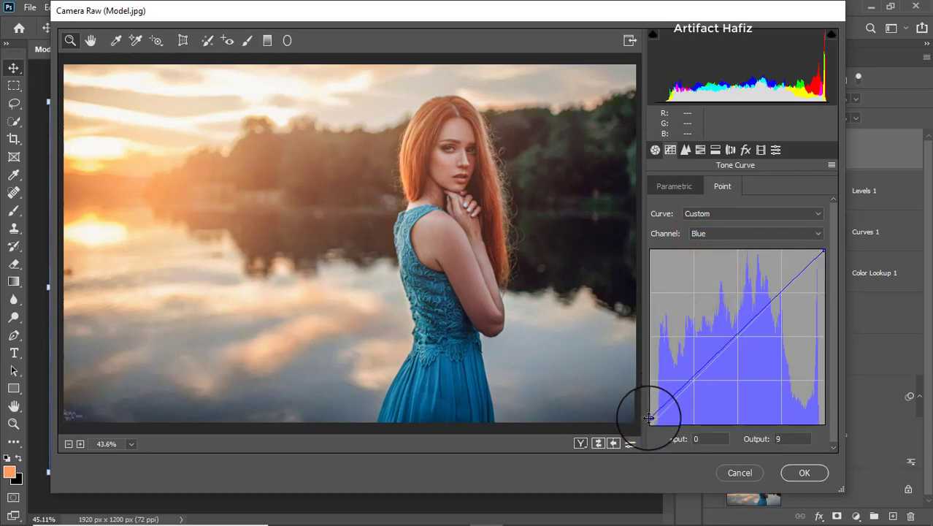
{"action": "left_click_drag", "start_coordinate": [648, 417], "coordinate": [649, 423]}
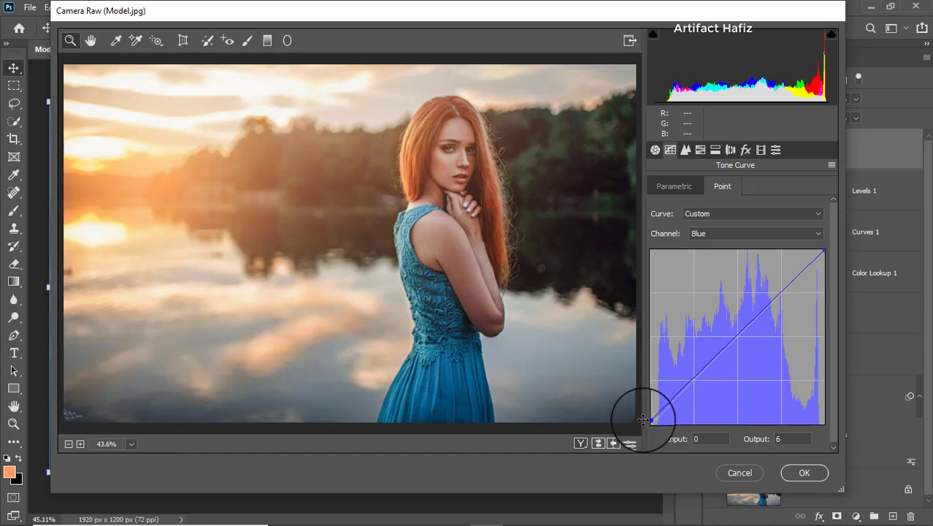
{"action": "left_click", "coordinate": [784, 439]}
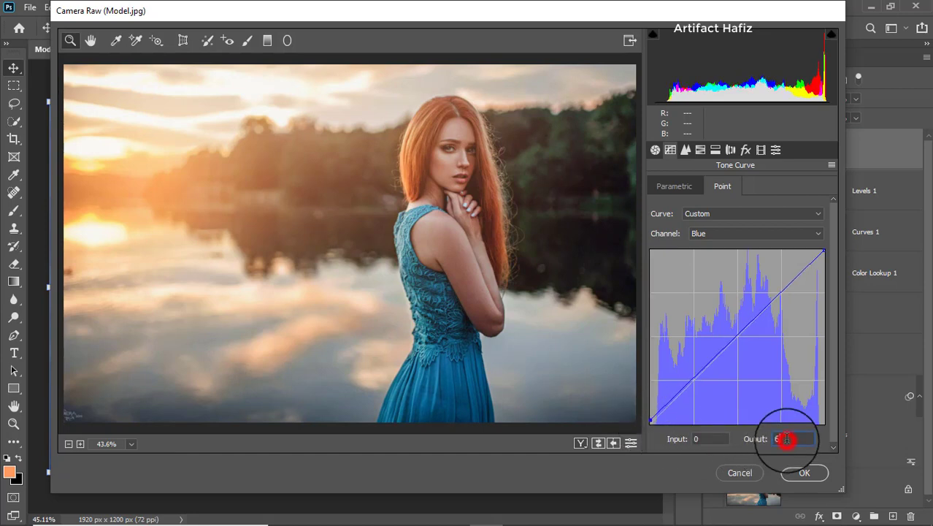
Set the sharpening amount to 15 and the luminance noise reduction to 8
{"action": "left_click", "coordinate": [687, 150]}
{"action": "left_click", "coordinate": [666, 206]}
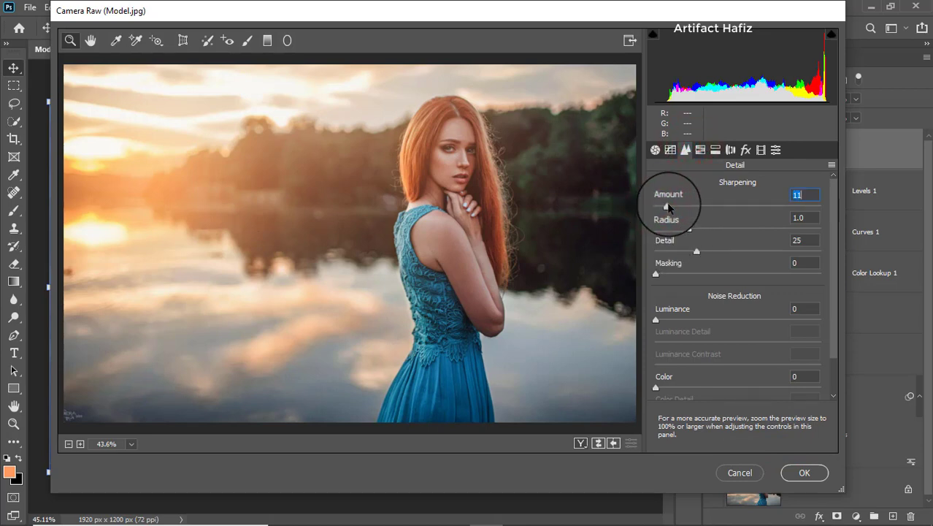
{"action": "left_click_drag", "start_coordinate": [669, 202], "coordinate": [672, 203]}
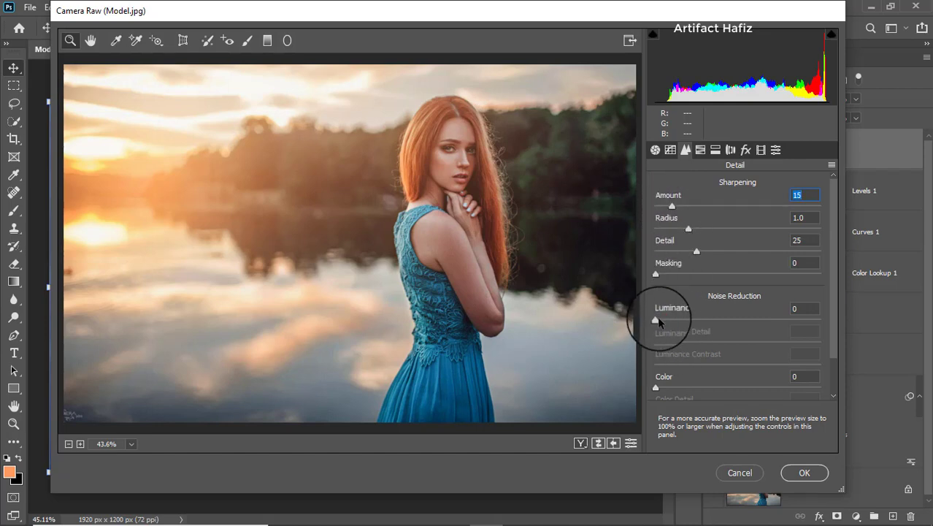
{"action": "left_click_drag", "start_coordinate": [655, 316], "coordinate": [670, 320]}
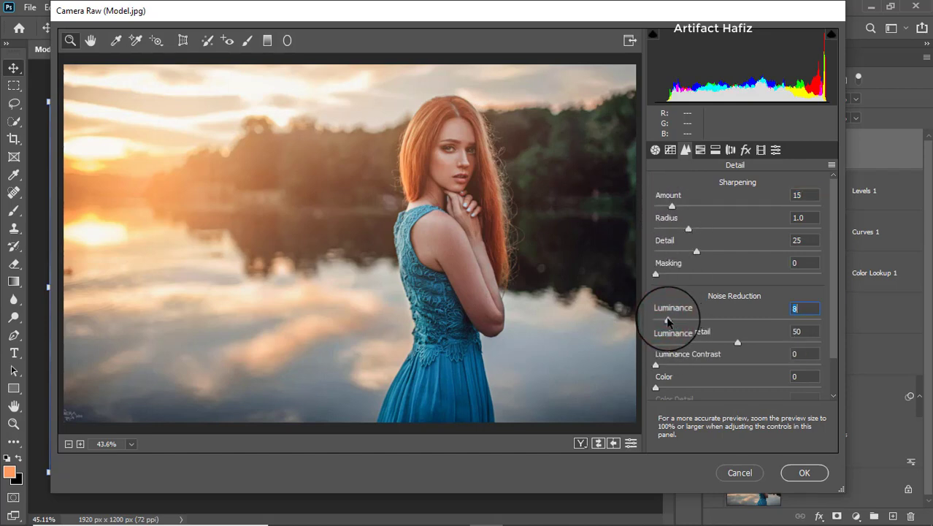
In the HSL adjustments, set the saturation of Reds to +11 and Oranges to +14
{"action": "left_click", "coordinate": [700, 150]}
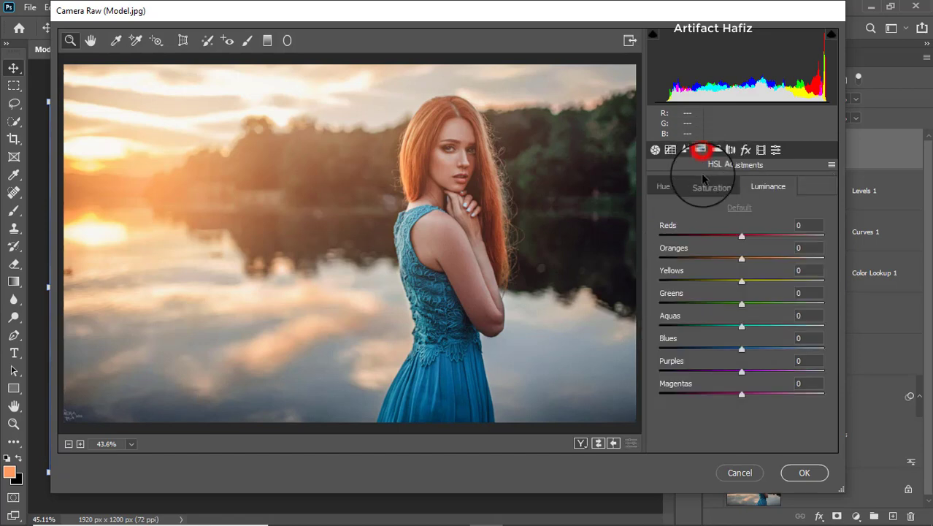
{"action": "left_click", "coordinate": [718, 186]}
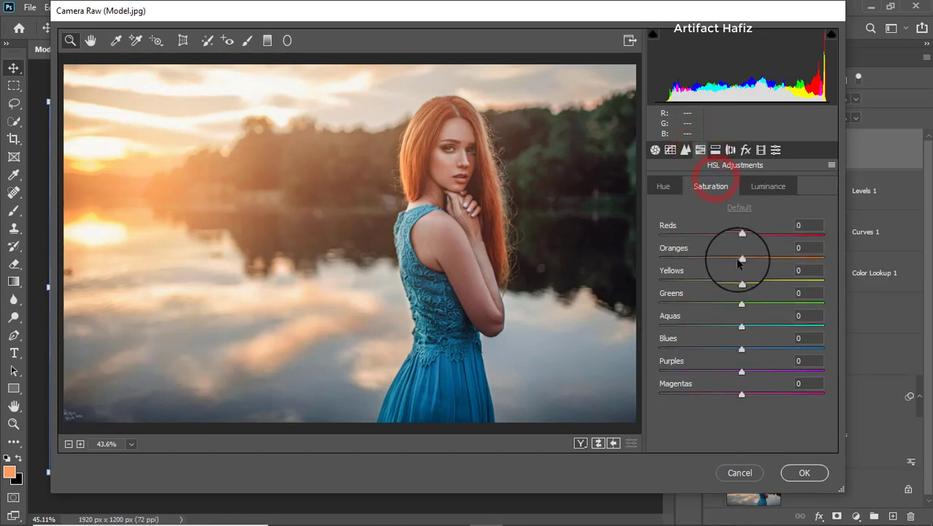
{"action": "left_click_drag", "start_coordinate": [741, 234], "coordinate": [762, 261]}
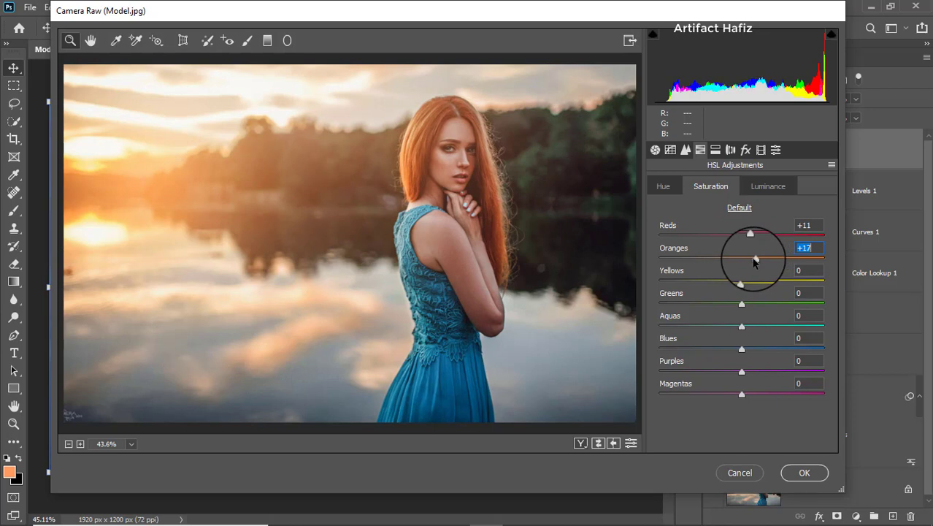
{"action": "left_click_drag", "start_coordinate": [755, 260], "coordinate": [750, 256]}
Set the saturation of Yellows to +37, Greens to -43, Aquas to +17 and Blues to +3
{"action": "left_click_drag", "start_coordinate": [741, 282], "coordinate": [763, 325]}
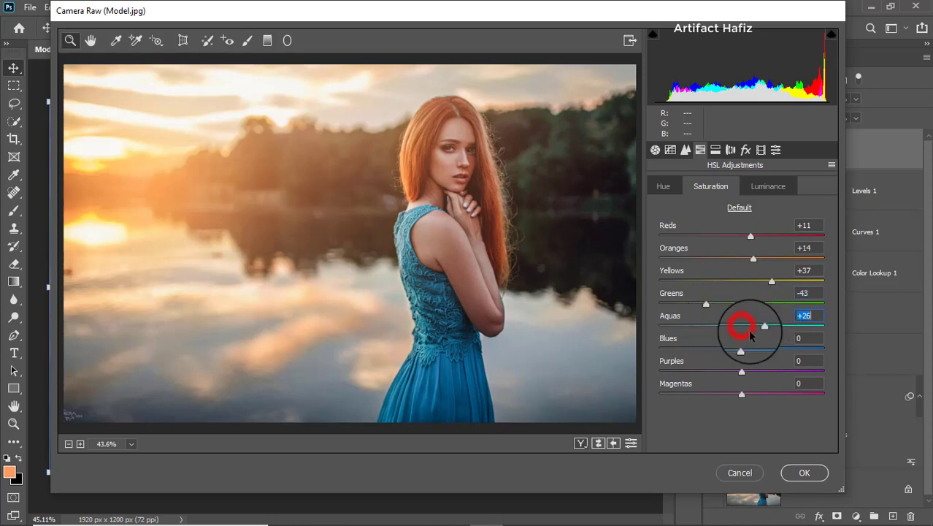
{"action": "left_click", "coordinate": [740, 349]}
{"action": "left_click_drag", "start_coordinate": [759, 349], "coordinate": [710, 348]}
{"action": "left_click", "coordinate": [736, 344]}
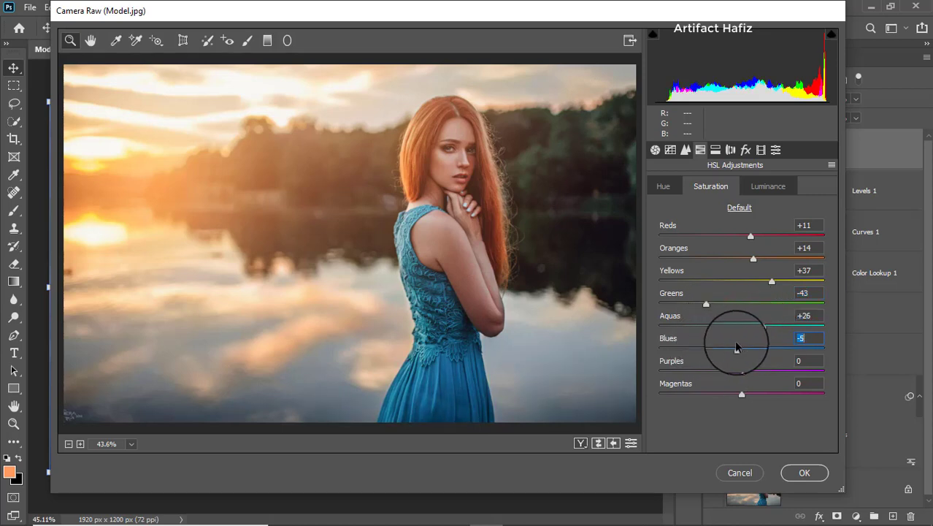
{"action": "left_click_drag", "start_coordinate": [763, 330], "coordinate": [755, 328]}
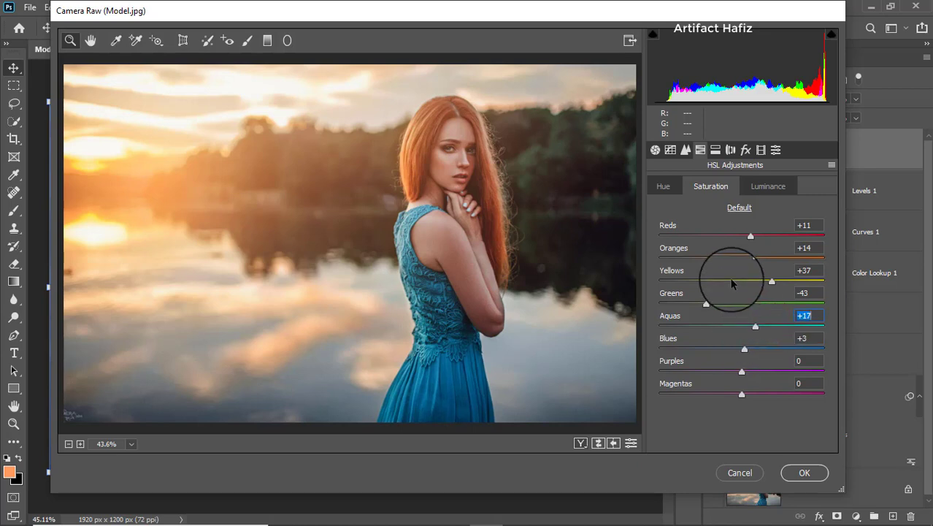
Set the luminance of Aquas to +8 and Blues to +17, and their hues to -24 and -11
{"action": "left_click", "coordinate": [756, 190]}
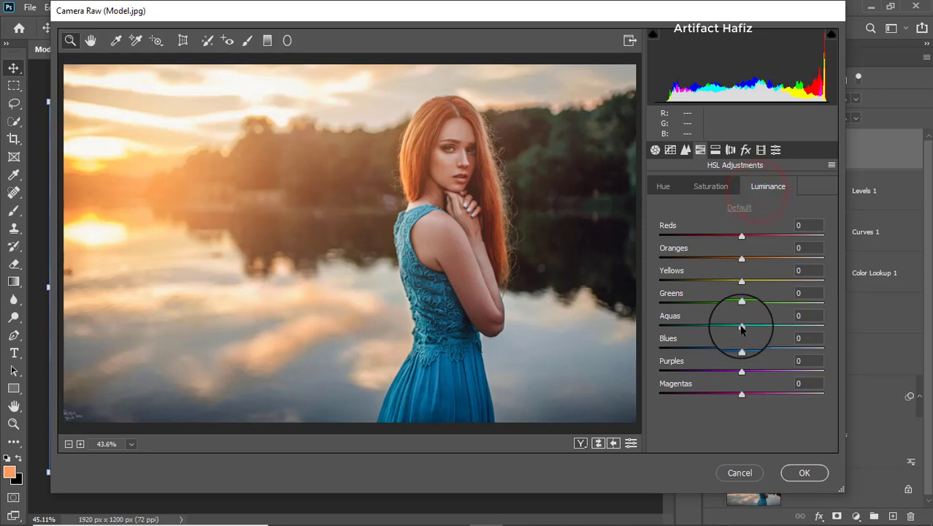
{"action": "left_click_drag", "start_coordinate": [739, 324], "coordinate": [756, 342]}
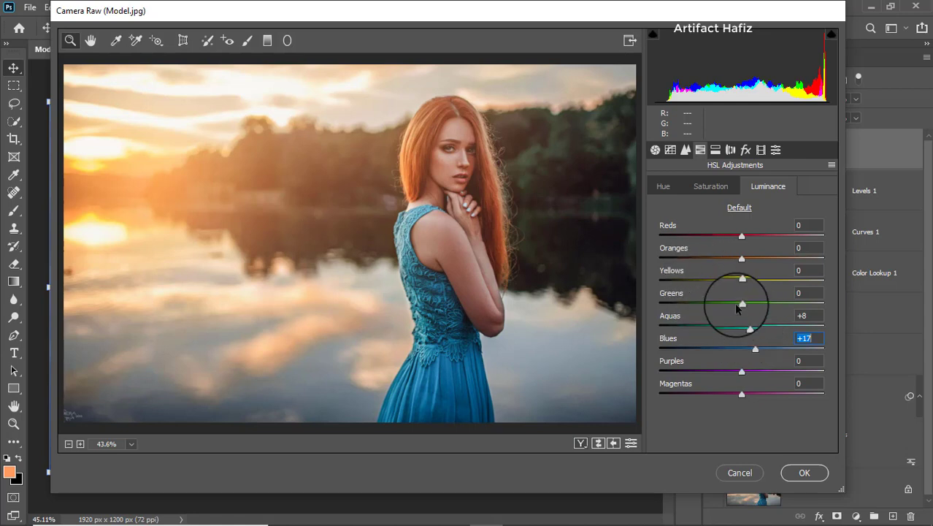
{"action": "left_click", "coordinate": [659, 187]}
{"action": "left_click_drag", "start_coordinate": [742, 325], "coordinate": [731, 351]}
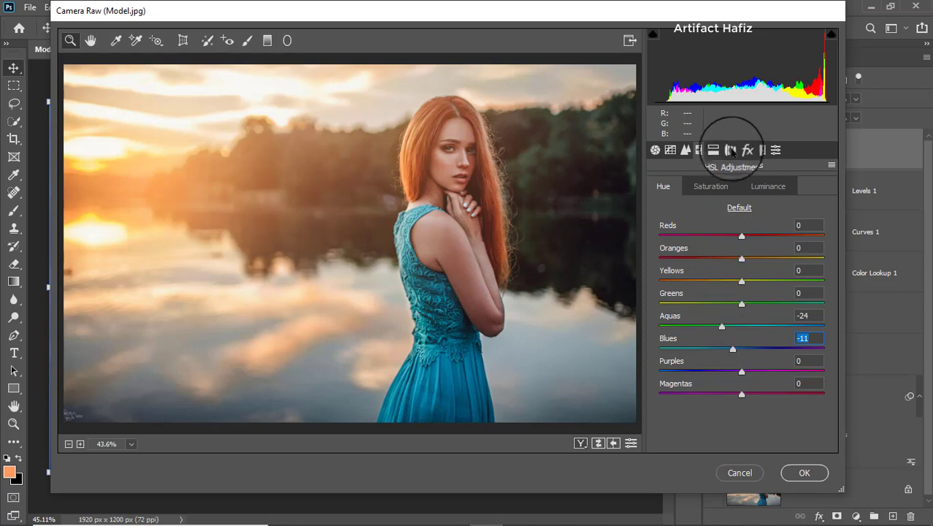
Add a slight dark post-crop vignette by setting its amount to -3
{"action": "left_click", "coordinate": [745, 150]}
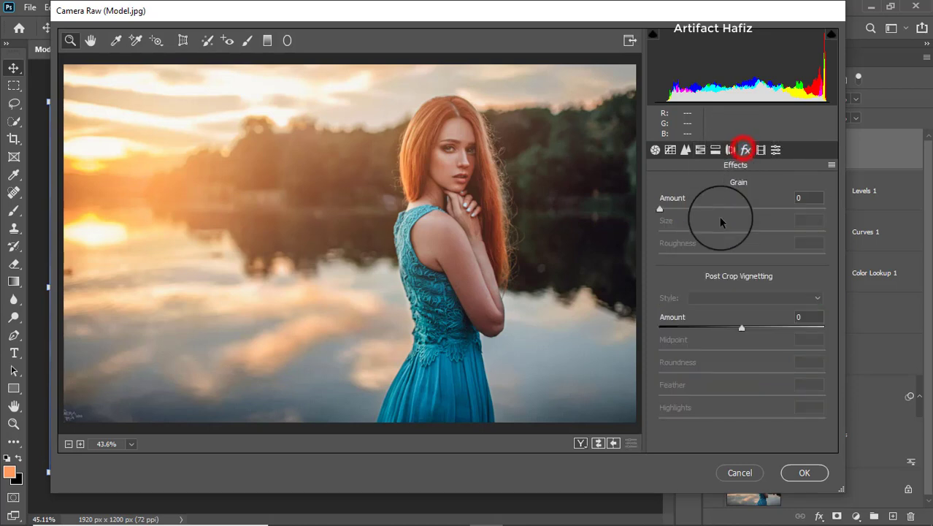
{"action": "left_click_drag", "start_coordinate": [741, 330], "coordinate": [739, 328]}
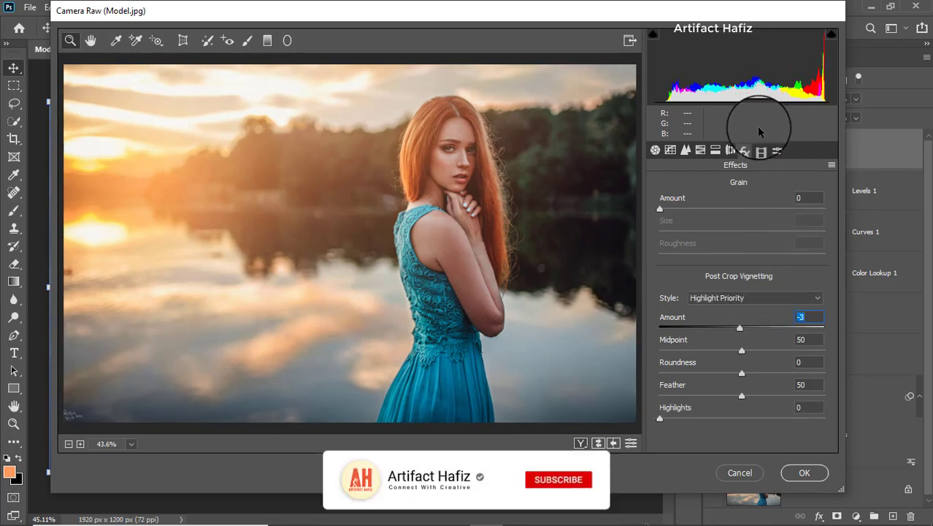
Set the calibration saturation of Red Primary to -10, Green Primary to +11 and Blue Primary to +17, and apply the Camera Raw grade
{"action": "left_click", "coordinate": [761, 151]}
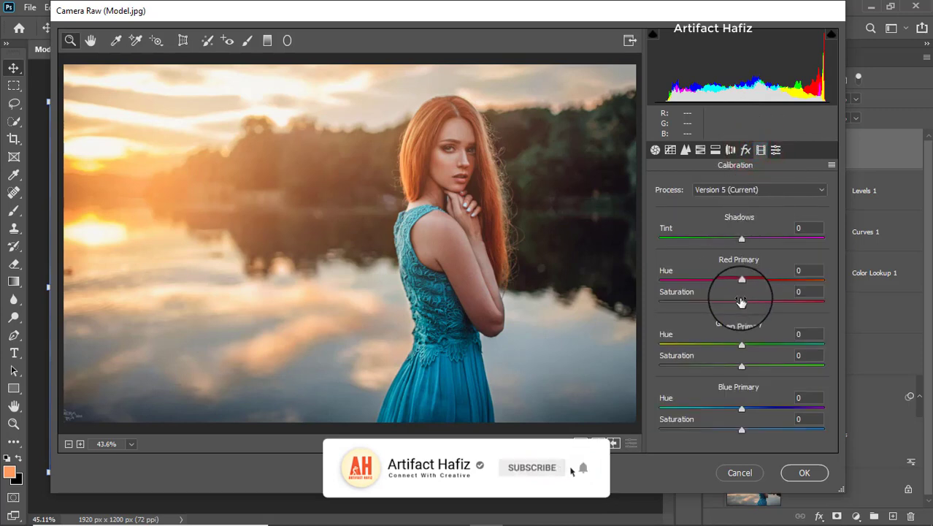
{"action": "mouse_move", "coordinate": [741, 302]}
{"action": "left_mouse_down"}
{"action": "mouse_move", "coordinate": [727, 299]}
{"action": "mouse_move", "coordinate": [733, 310]}
{"action": "left_mouse_up"}
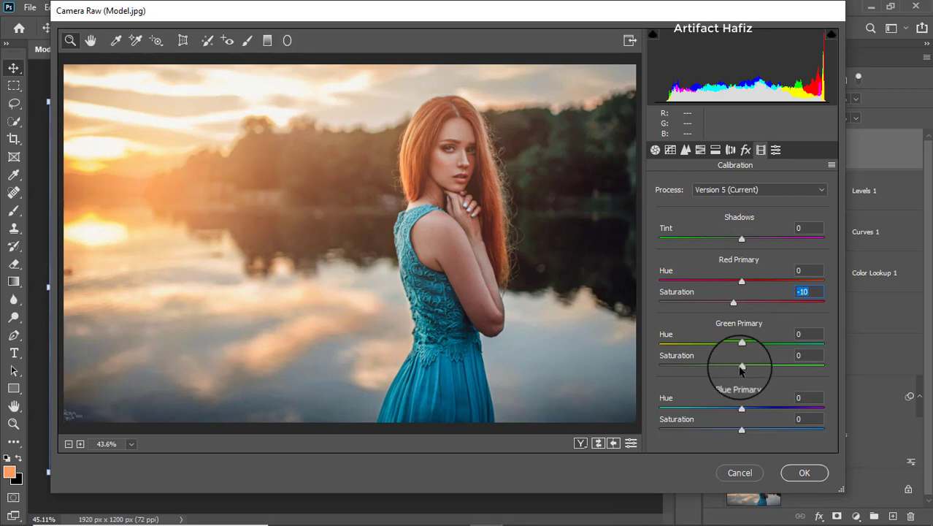
{"action": "mouse_move", "coordinate": [739, 367]}
{"action": "left_mouse_down"}
{"action": "mouse_move", "coordinate": [787, 366]}
{"action": "mouse_move", "coordinate": [752, 367]}
{"action": "left_mouse_up"}
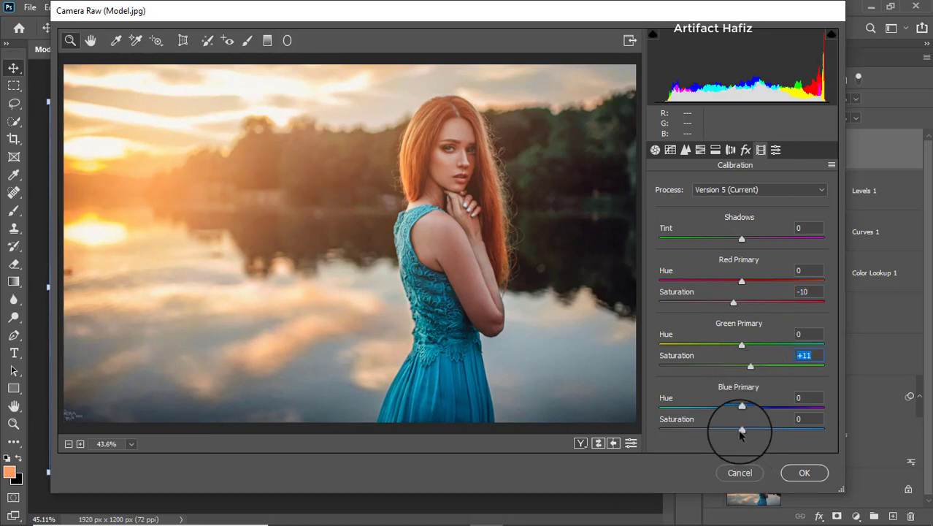
{"action": "mouse_move", "coordinate": [740, 432]}
{"action": "left_mouse_down"}
{"action": "mouse_move", "coordinate": [762, 428]}
{"action": "mouse_move", "coordinate": [728, 427]}
{"action": "mouse_move", "coordinate": [756, 429]}
{"action": "left_mouse_up"}
{"action": "left_click", "coordinate": [804, 473]}
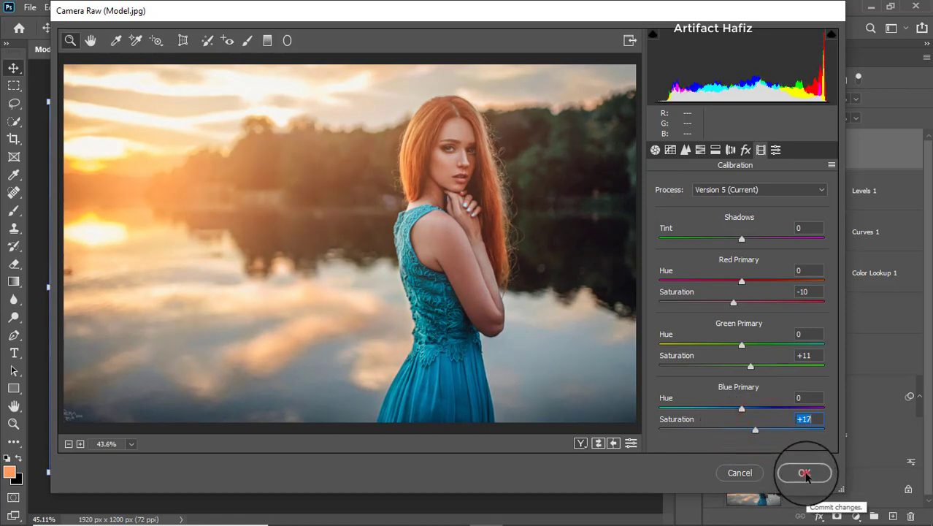
Compare the graded portrait with the original by showing only the Background layer and restoring all layers, twice
{"action": "scroll", "coordinate": [740, 364], "scroll_direction": "down", "scroll_amount": 3}
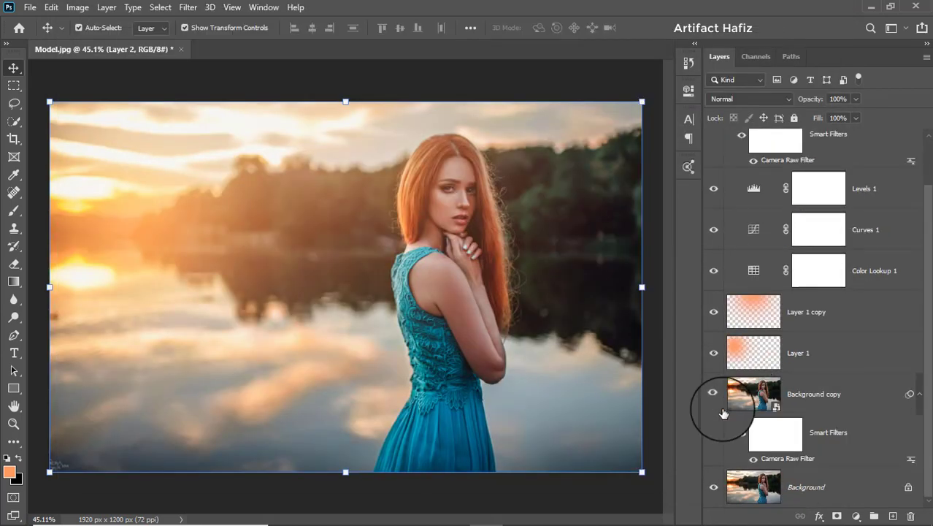
{"action": "left_click", "coordinate": [713, 488], "text": "alt"}
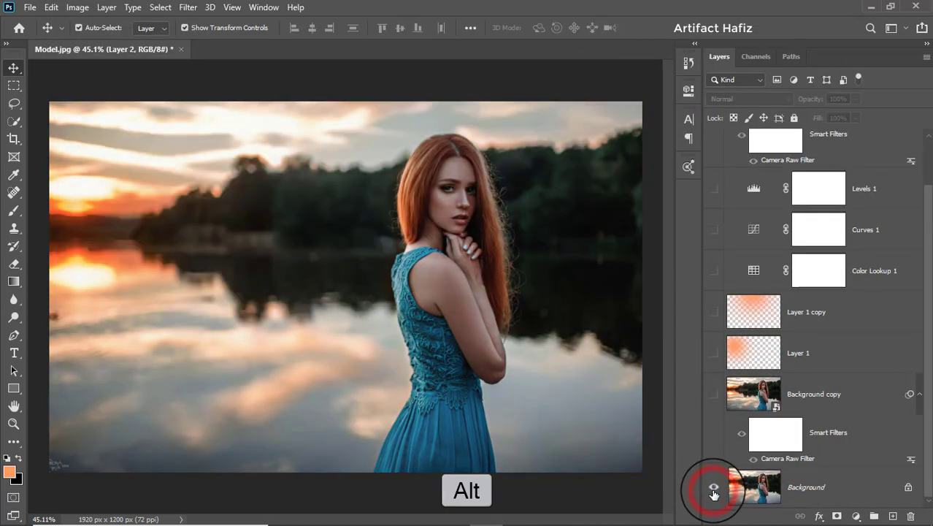
{"action": "left_click", "coordinate": [714, 489], "text": "alt"}
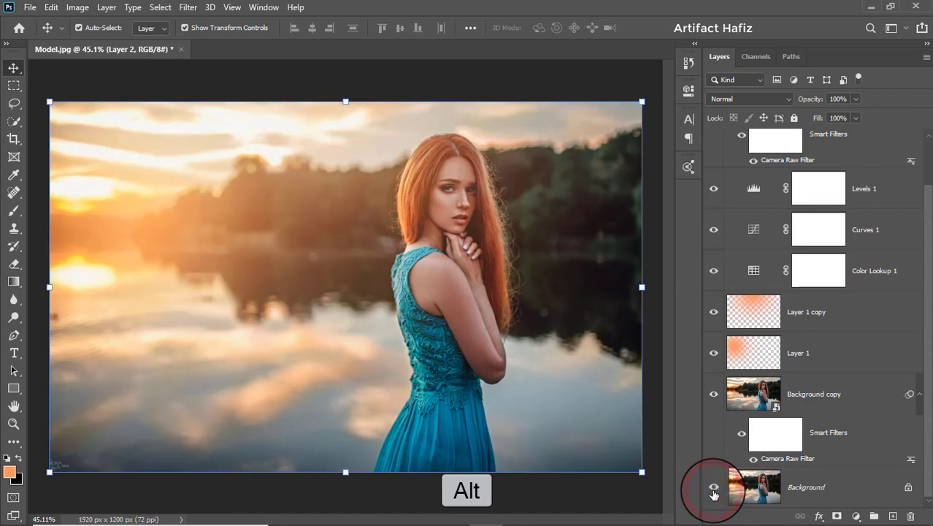
{"action": "left_click", "coordinate": [714, 489], "text": "alt"}
{"action": "left_click", "coordinate": [714, 489], "text": "alt"}
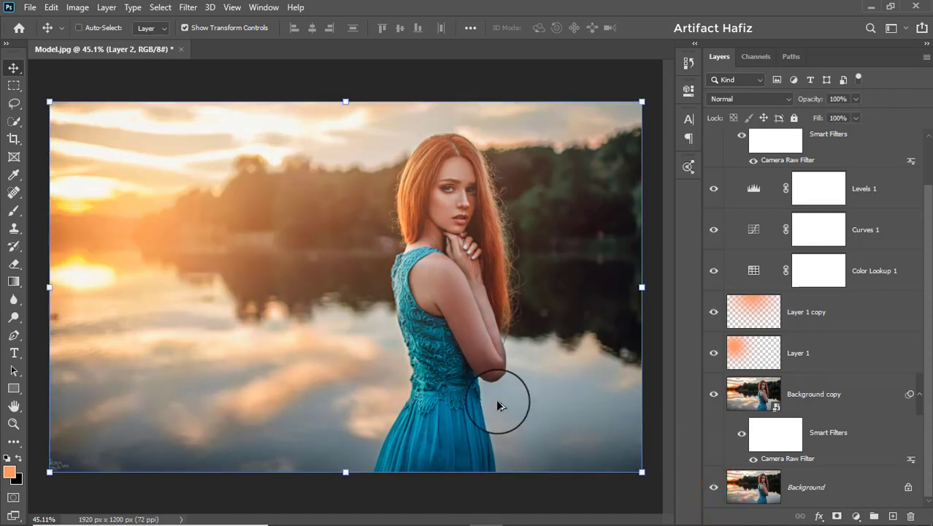